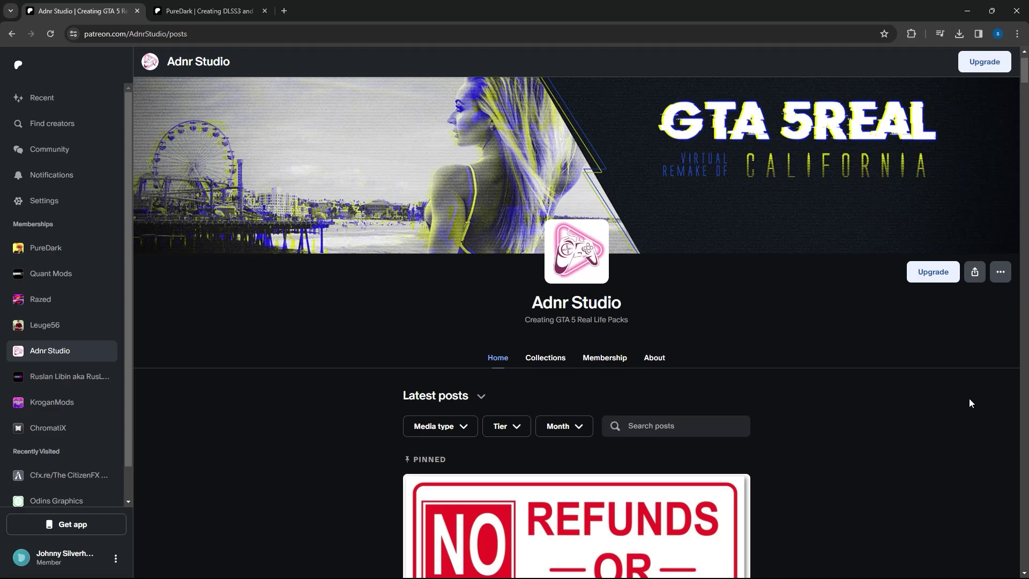
Step: Switch to PureDark's Patreon page and scroll to the AFOP Upscaler FG Build Beta 01 post
{"action": "scroll", "coordinate": [949, 405], "scroll_direction": "down", "scroll_amount": 1}
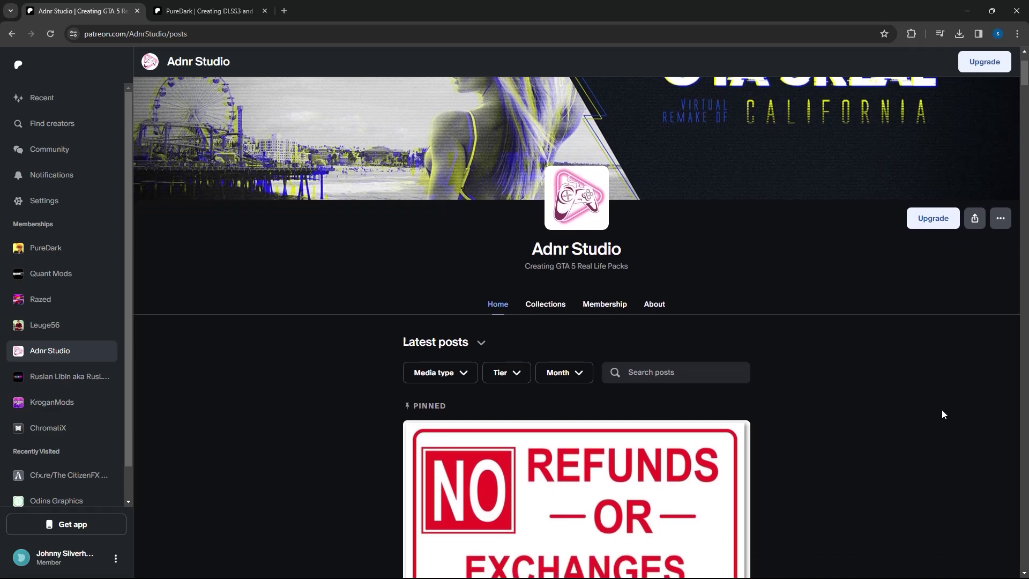
{"action": "scroll", "coordinate": [941, 412], "scroll_direction": "down", "scroll_amount": 1}
{"action": "key", "text": "ctrl+Tab"}
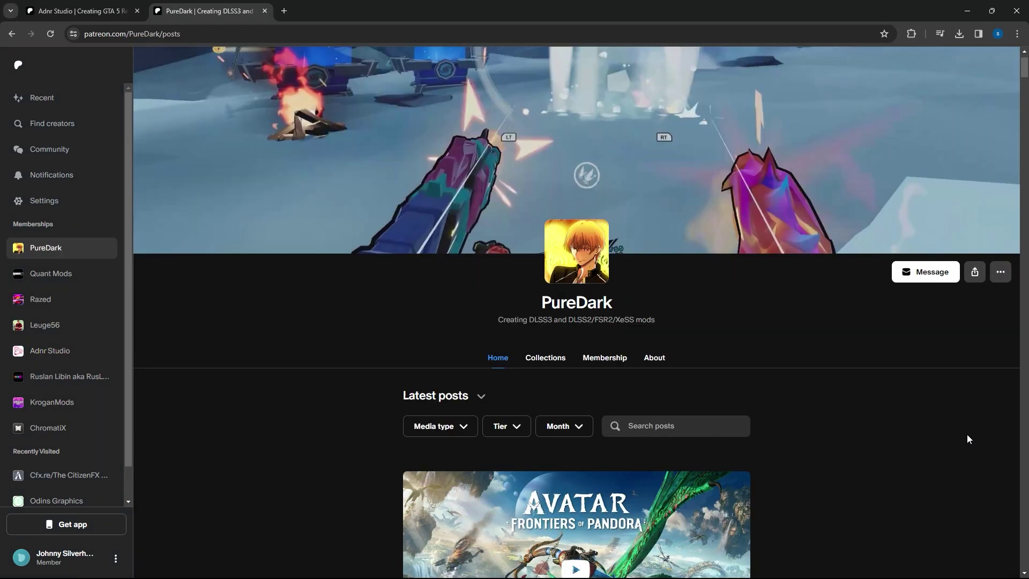
{"action": "scroll", "coordinate": [989, 449], "scroll_direction": "down", "scroll_amount": 2}
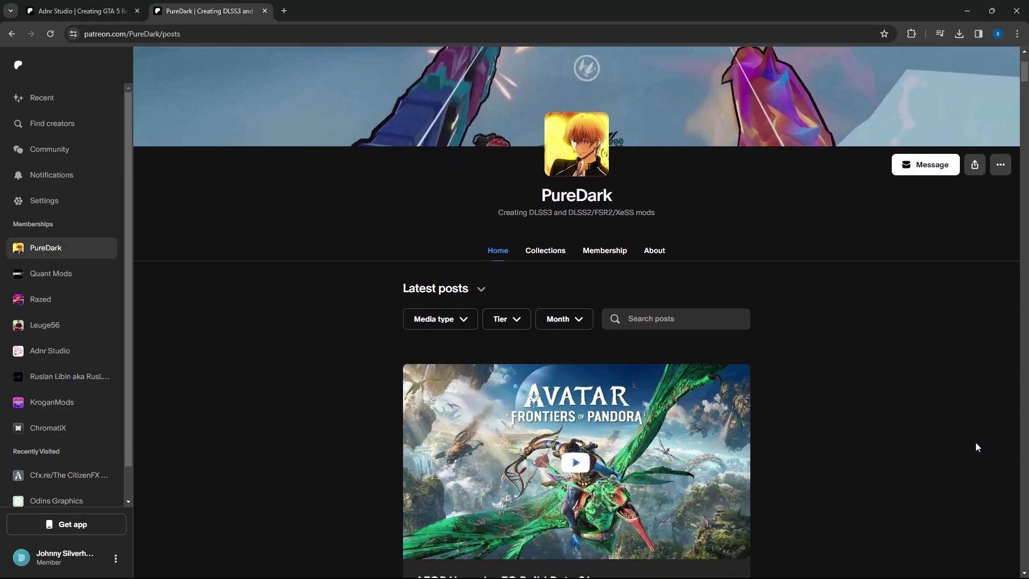
{"action": "scroll", "coordinate": [976, 447], "scroll_direction": "down", "scroll_amount": 1}
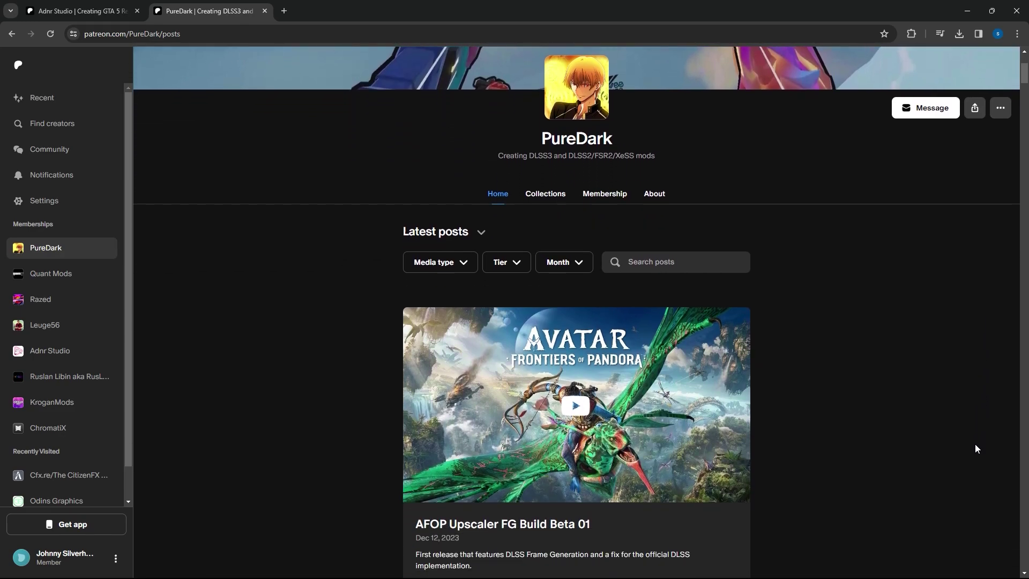
{"action": "scroll", "coordinate": [975, 447], "scroll_direction": "down", "scroll_amount": 1}
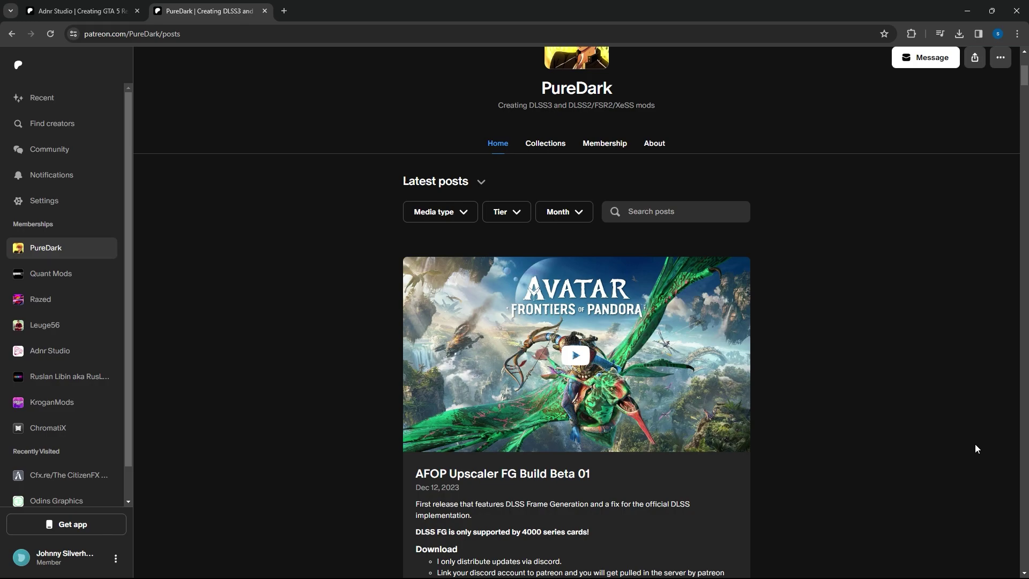
{"action": "scroll", "coordinate": [974, 449], "scroll_direction": "down", "scroll_amount": 2}
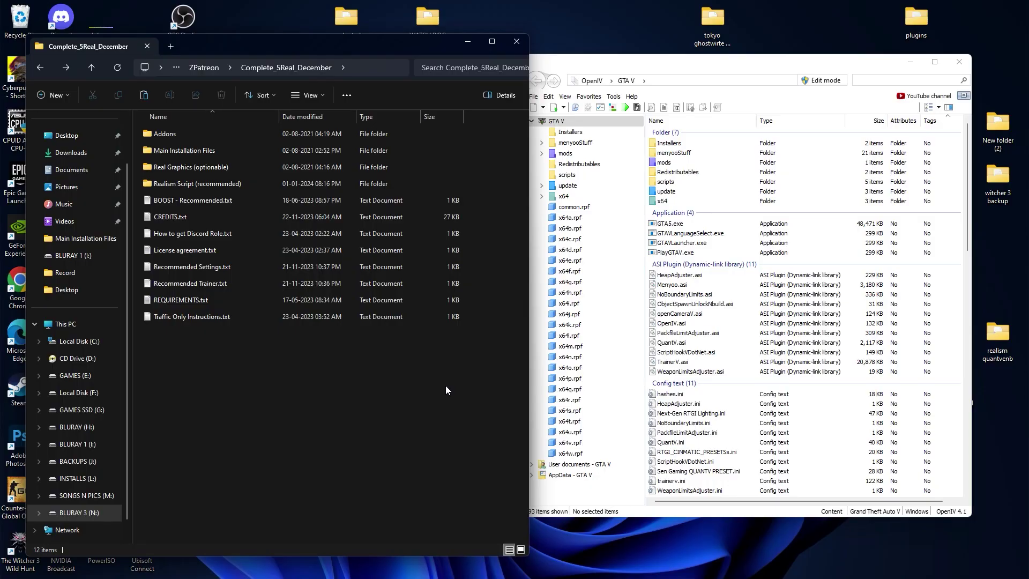
Step: Open Main Installation Files in Complete_5Real_December and select its eleven 5Real .oiv parts
{"action": "left_click_drag", "start_coordinate": [447, 385], "coordinate": [191, 135]}
{"action": "left_click", "coordinate": [358, 386]}
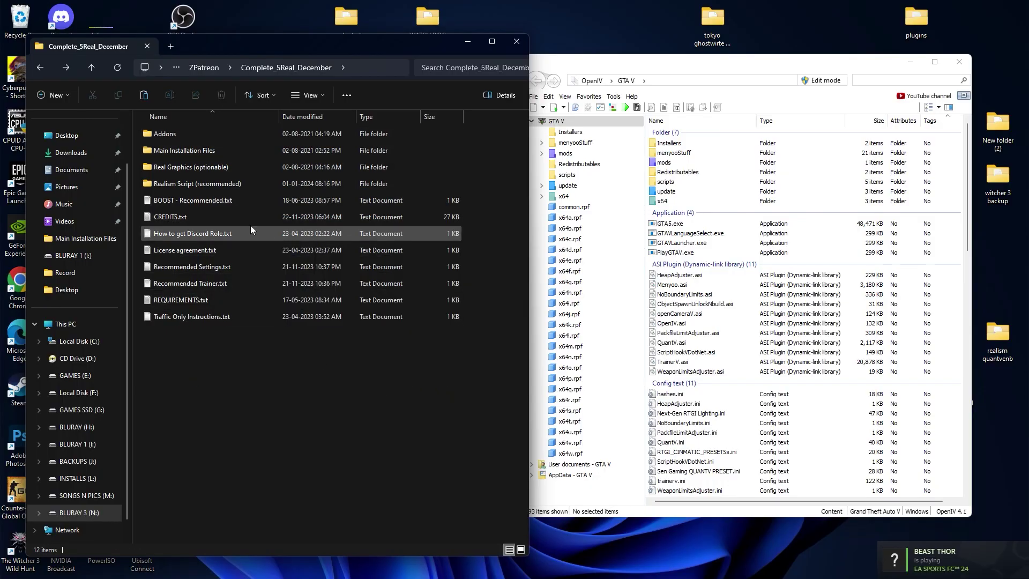
{"action": "double_click", "coordinate": [184, 151]}
{"action": "left_click_drag", "start_coordinate": [496, 317], "coordinate": [179, 150]}
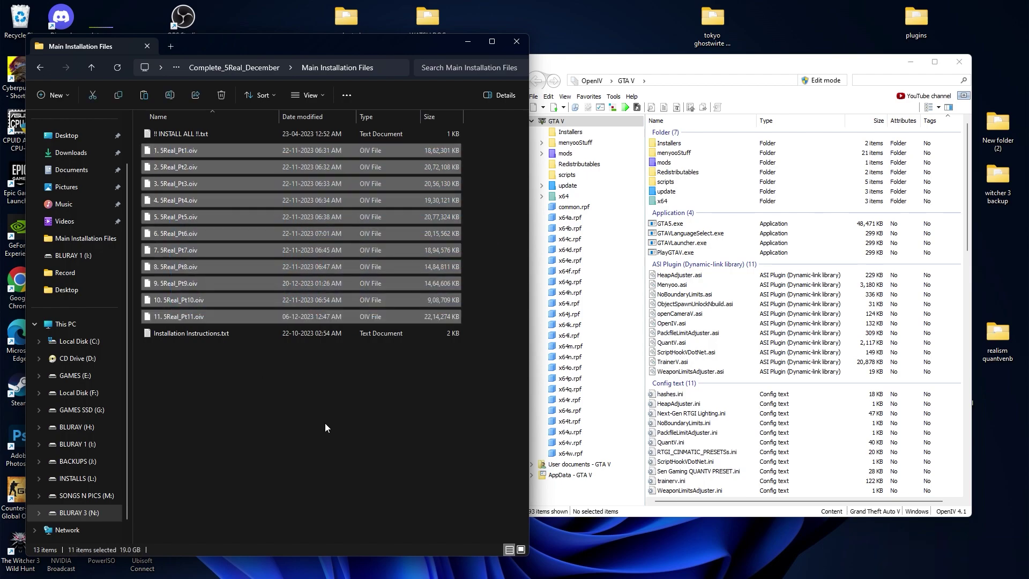
{"action": "left_click", "coordinate": [325, 422]}
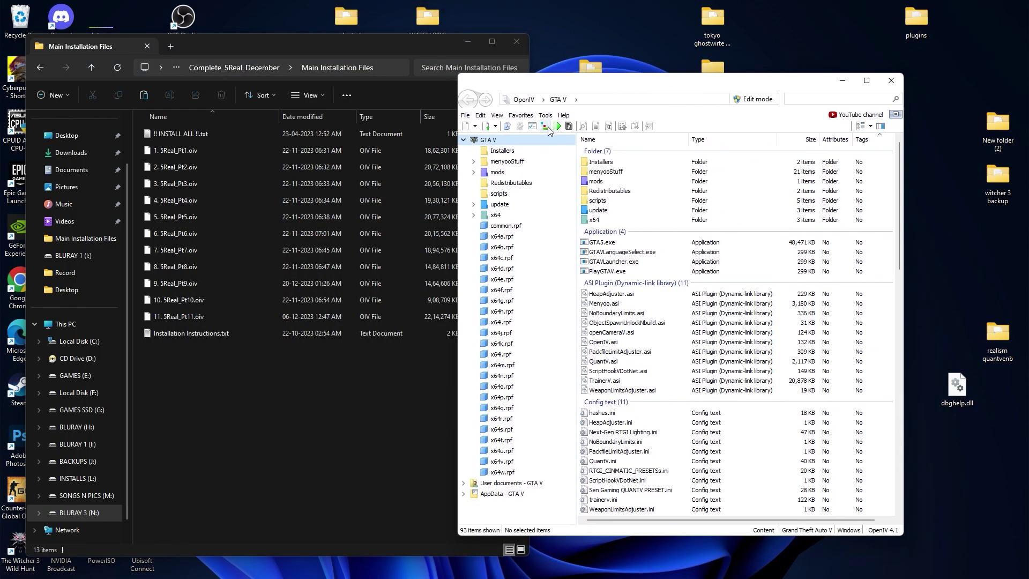
Step: Install 5Real_Pt1.oiv from Main Installation Files into the mods folder and close the installer
{"action": "left_click", "coordinate": [546, 127]}
{"action": "left_click", "coordinate": [419, 105]}
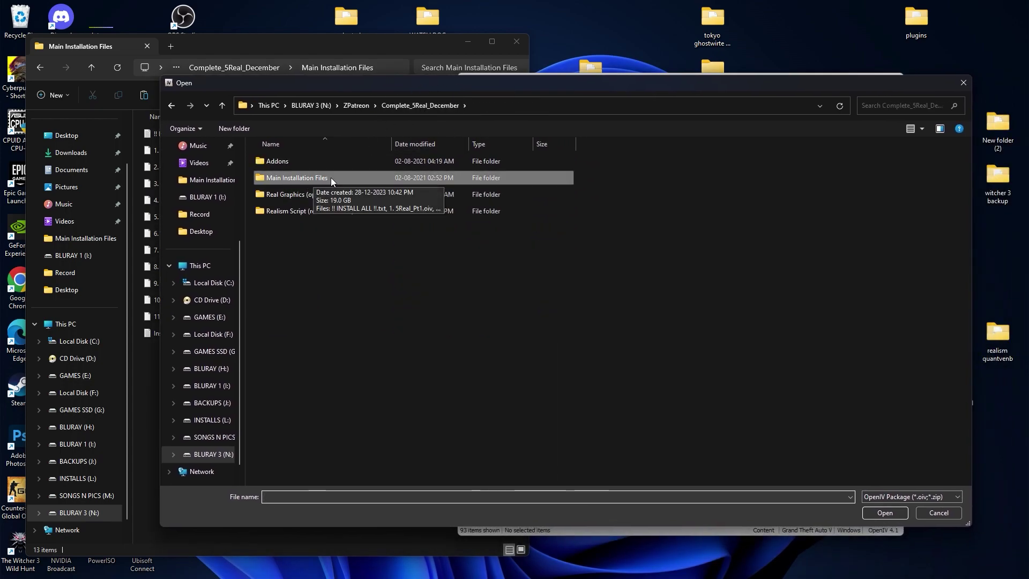
{"action": "double_click", "coordinate": [335, 178]}
{"action": "left_click", "coordinate": [295, 165]}
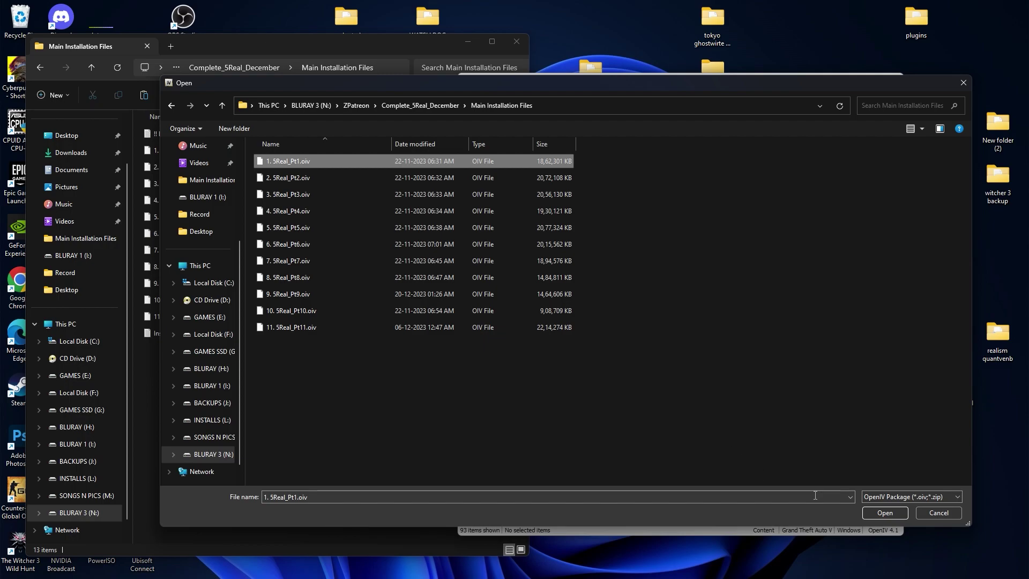
{"action": "left_click", "coordinate": [889, 512]}
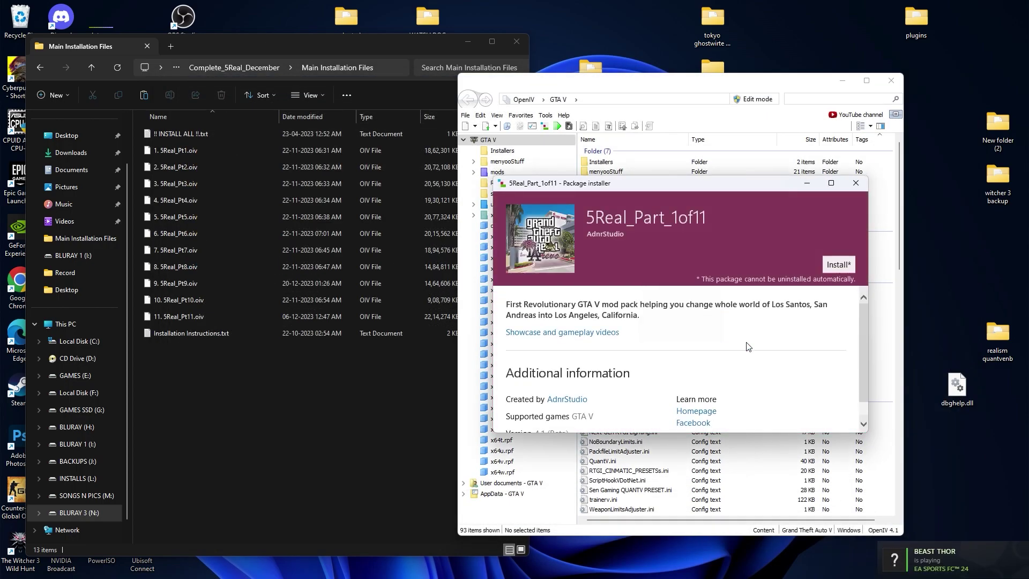
{"action": "left_click", "coordinate": [839, 263]}
{"action": "left_click", "coordinate": [662, 291]}
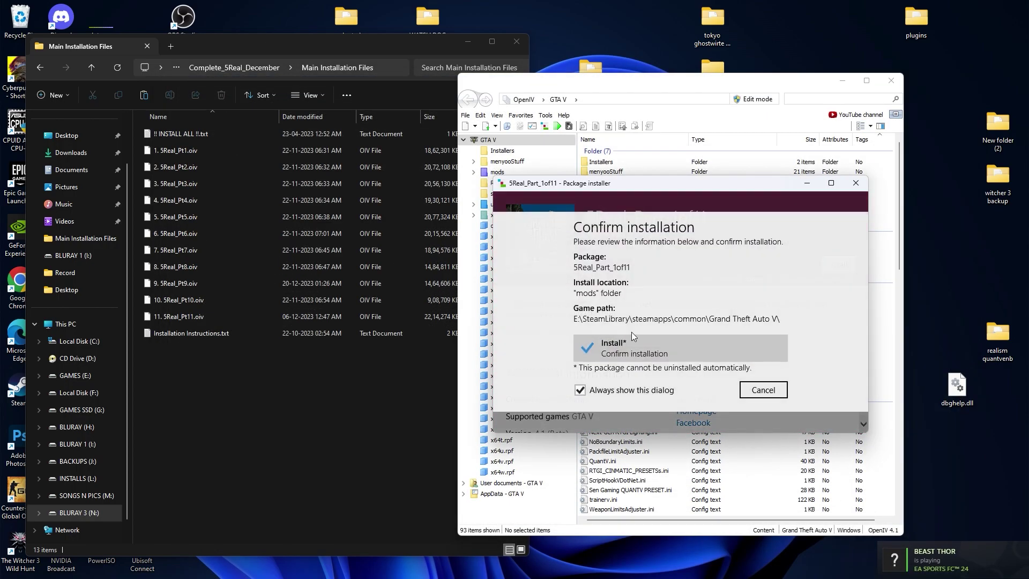
{"action": "left_click", "coordinate": [628, 353]}
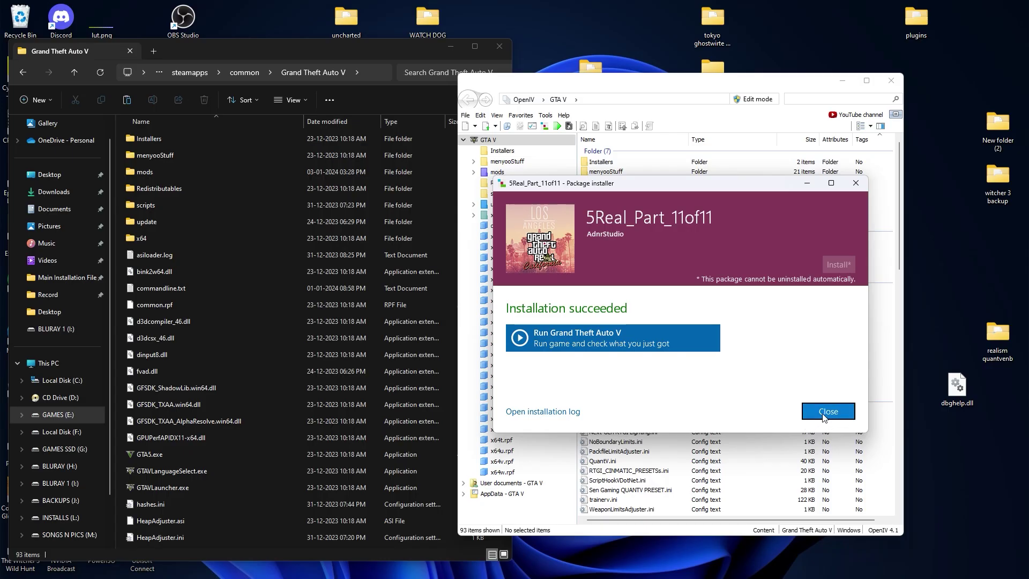
{"action": "left_click", "coordinate": [828, 411]}
{"action": "mouse_move", "coordinate": [699, 89]}
{"action": "left_mouse_down"}
{"action": "mouse_move", "coordinate": [718, 89]}
{"action": "mouse_move", "coordinate": [694, 96]}
{"action": "left_mouse_up"}
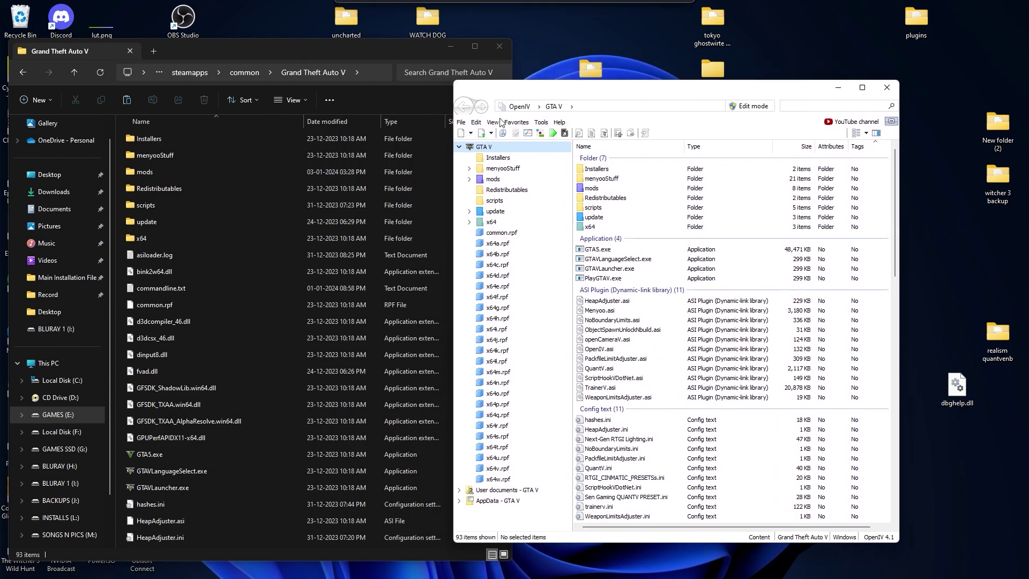
Step: Load 5Real_Graphics.oiv from Real Graphics (optionable) and install it into the mods folder
{"action": "left_click", "coordinate": [539, 132]}
{"action": "left_click", "coordinate": [481, 127]}
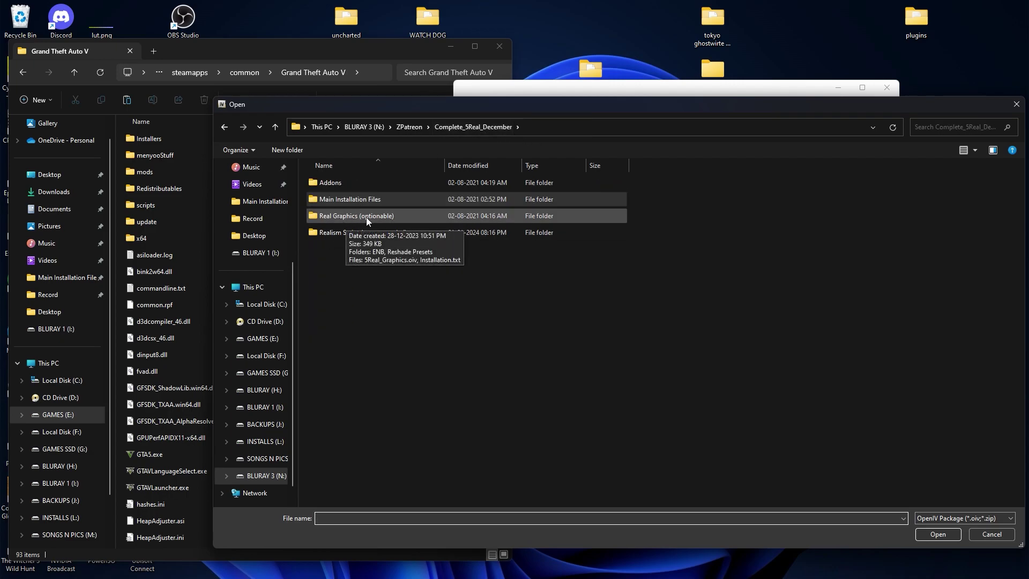
{"action": "double_click", "coordinate": [402, 219]}
{"action": "left_click_drag", "start_coordinate": [657, 105], "coordinate": [590, 93]}
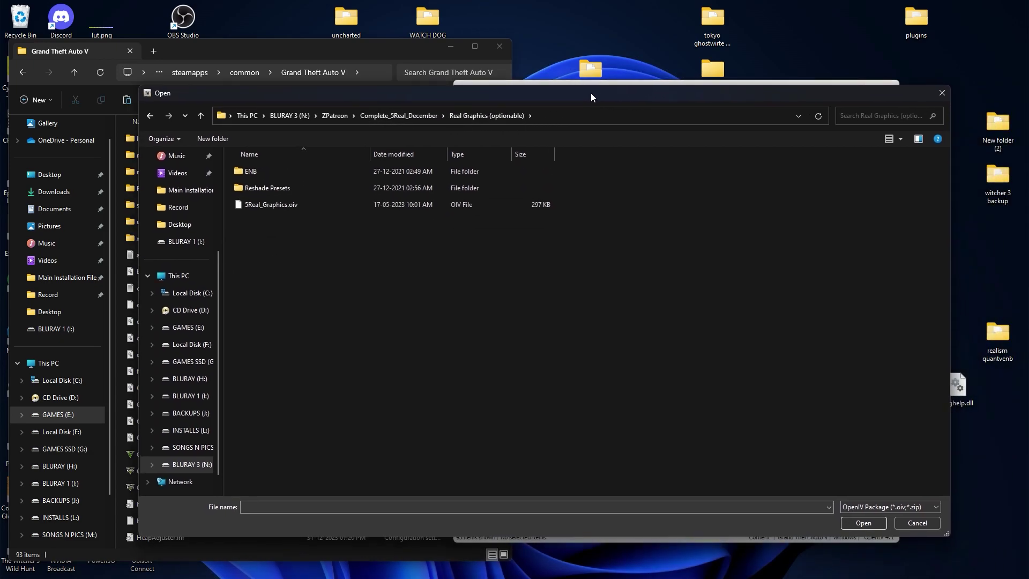
{"action": "double_click", "coordinate": [295, 209]}
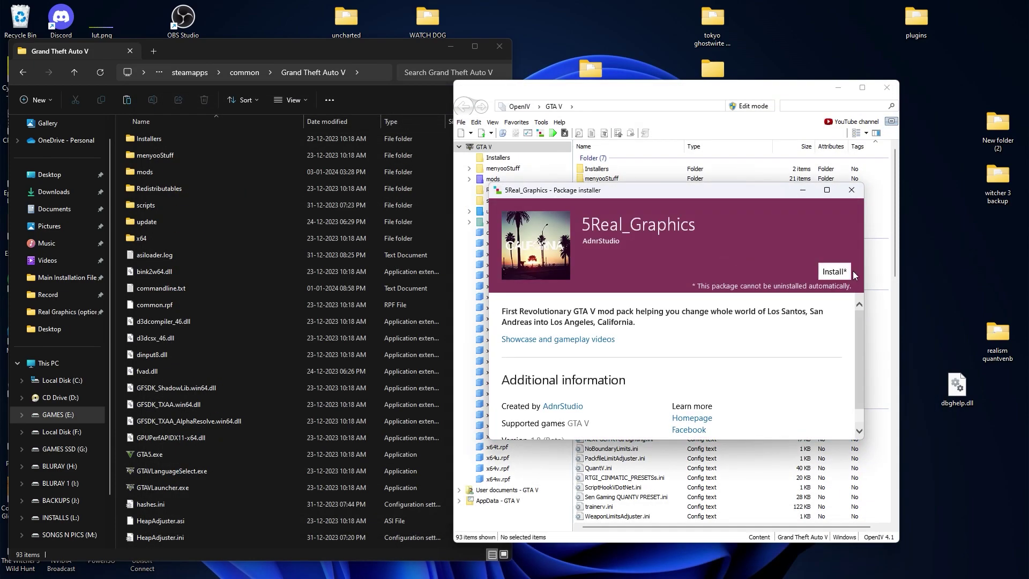
{"action": "left_click", "coordinate": [838, 270]}
{"action": "left_click", "coordinate": [633, 300]}
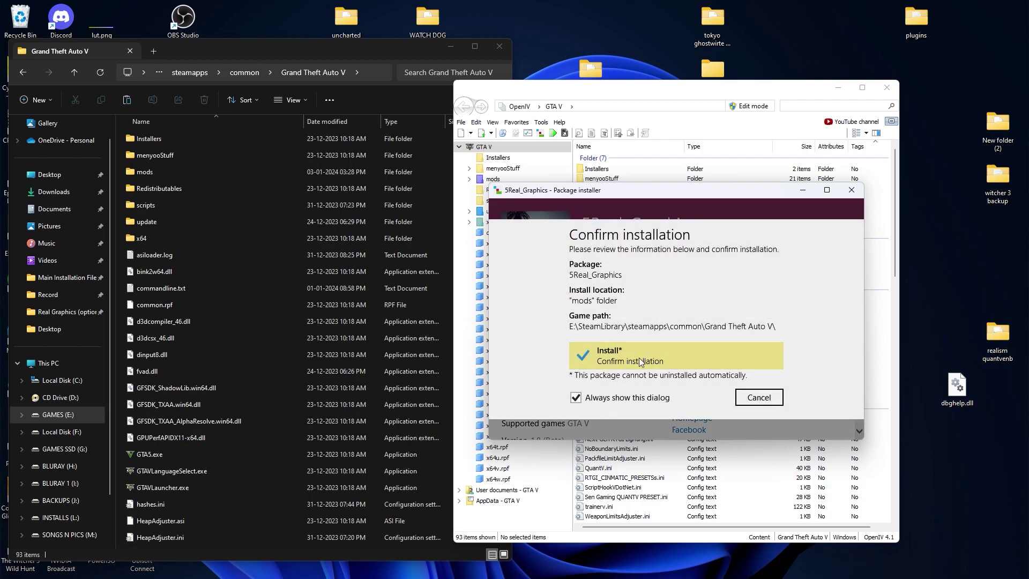
{"action": "left_click", "coordinate": [640, 357]}
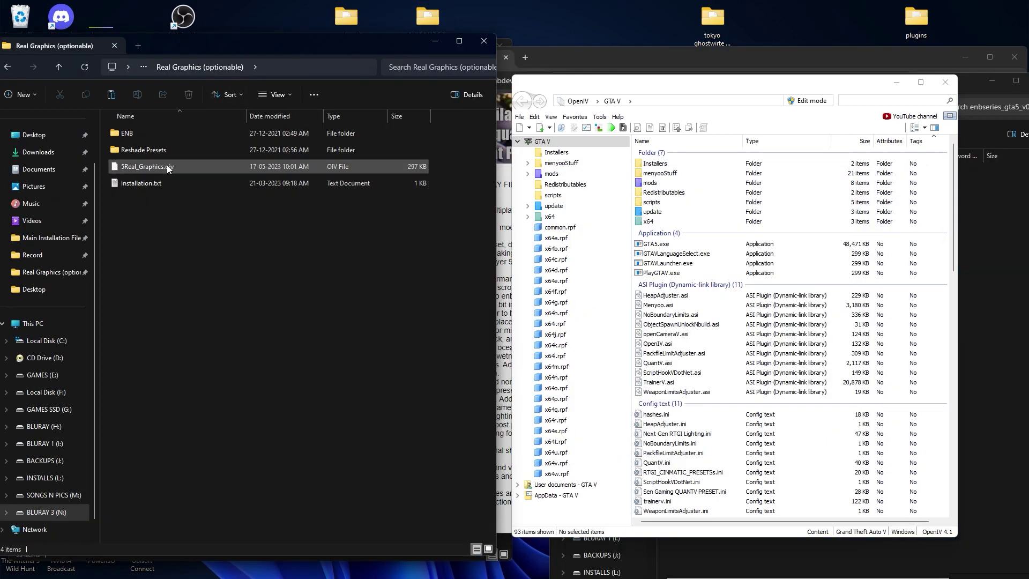
Step: Open the ENB folder, download ENBSeries v0492, and open the archive's WrapperVersion folder
{"action": "double_click", "coordinate": [131, 133]}
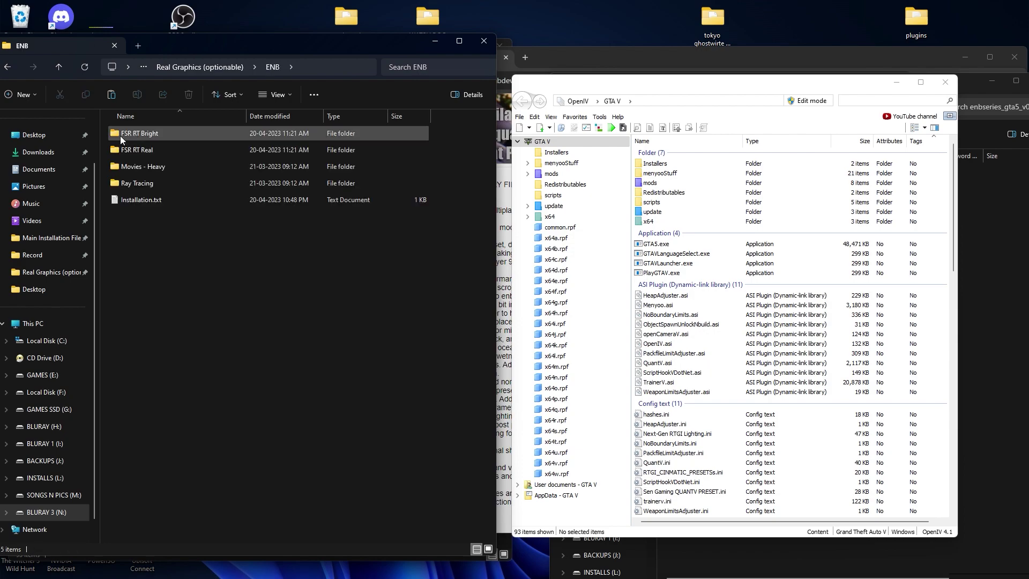
{"action": "left_click_drag", "start_coordinate": [306, 44], "coordinate": [306, 52]}
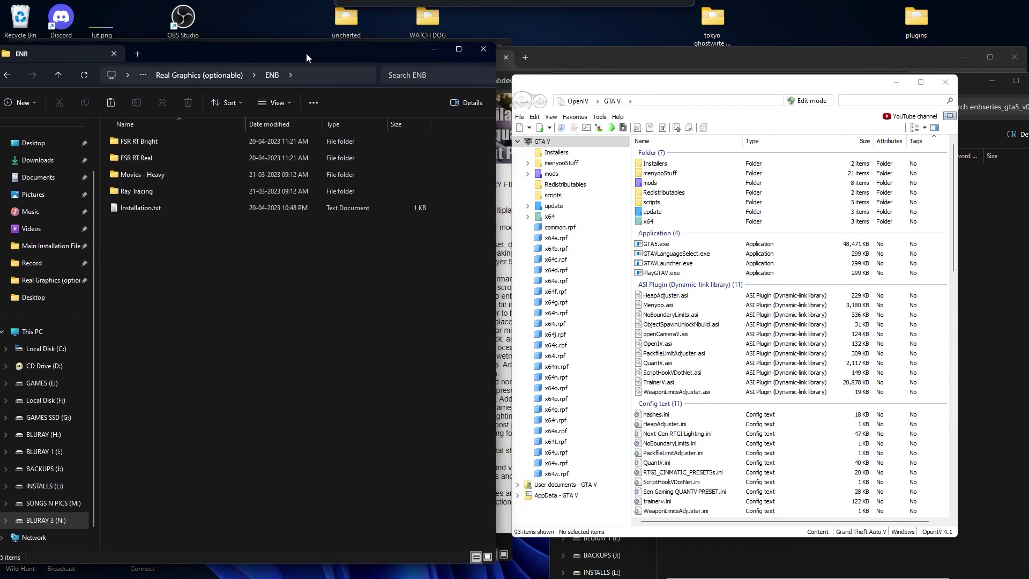
{"action": "left_click_drag", "start_coordinate": [613, 61], "coordinate": [523, 49]}
{"action": "double_click", "coordinate": [523, 49]}
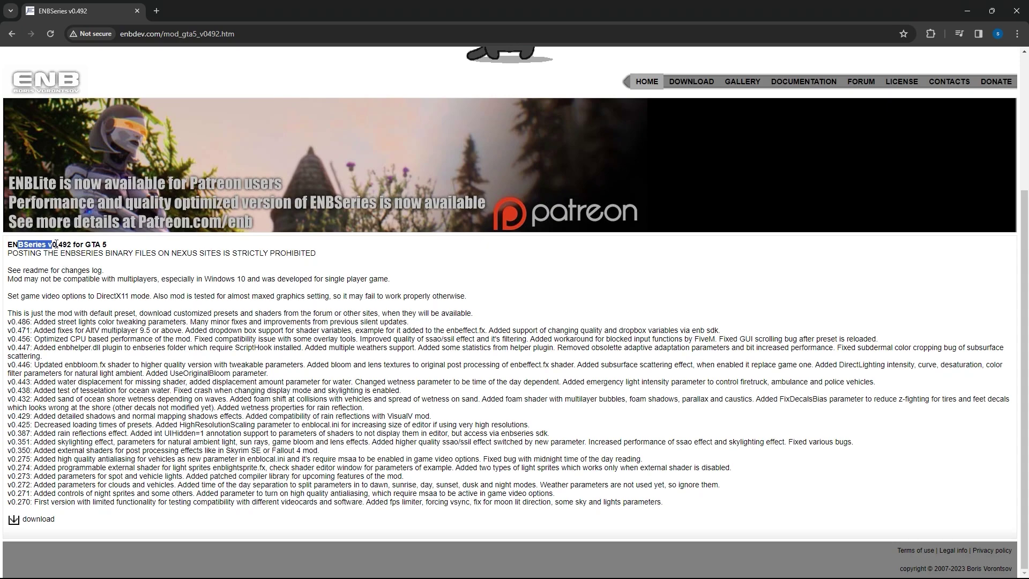
{"action": "left_click", "coordinate": [14, 520]}
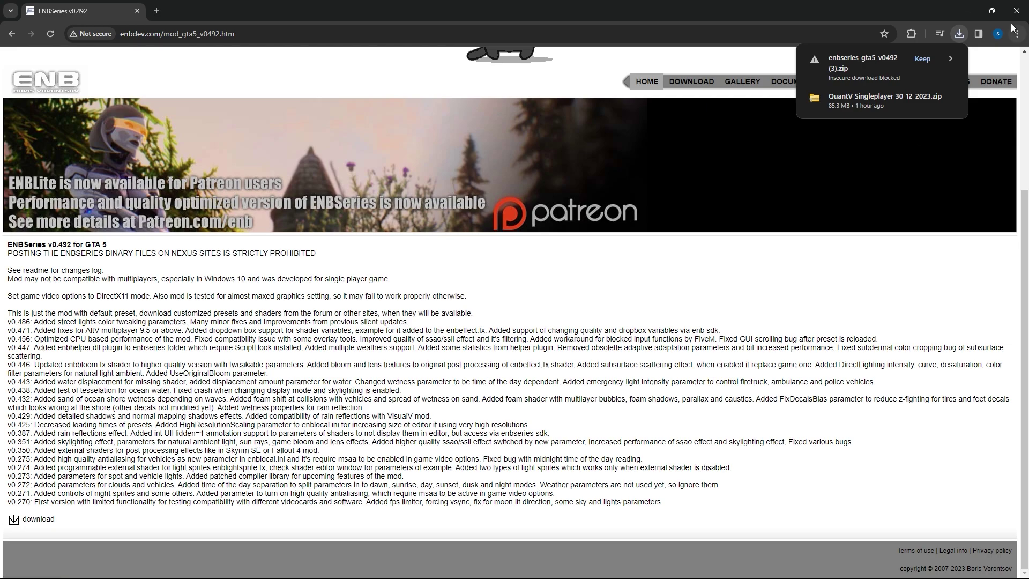
{"action": "left_click", "coordinate": [971, 11]}
{"action": "left_click_drag", "start_coordinate": [762, 88], "coordinate": [825, 193]}
{"action": "double_click", "coordinate": [774, 284]}
Step: Copy the 12 ENB wrapper files from WrapperVersion into the Grand Theft Auto V folder
{"action": "left_click_drag", "start_coordinate": [740, 467], "coordinate": [841, 279]}
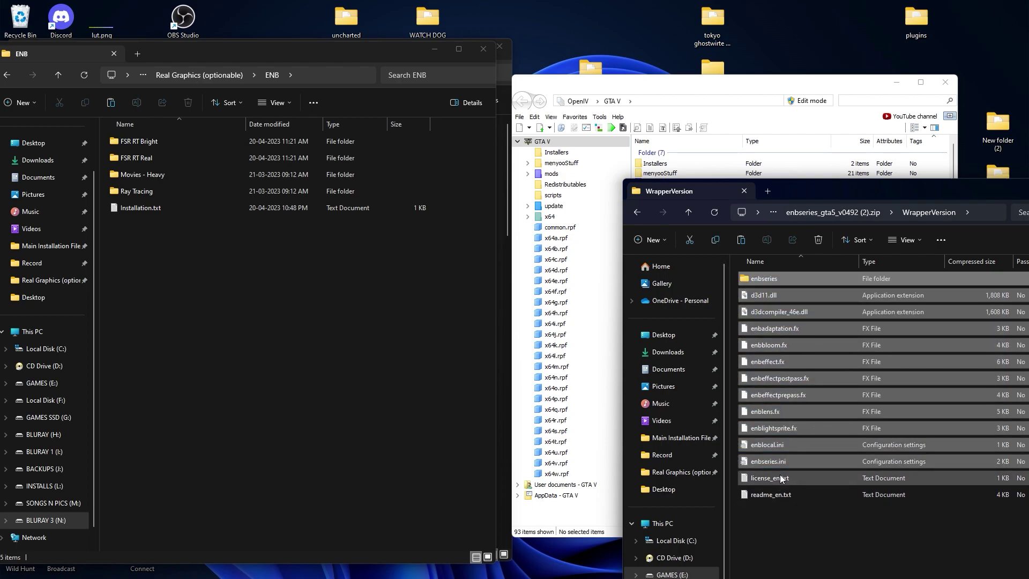
{"action": "mouse_move", "coordinate": [41, 567]}
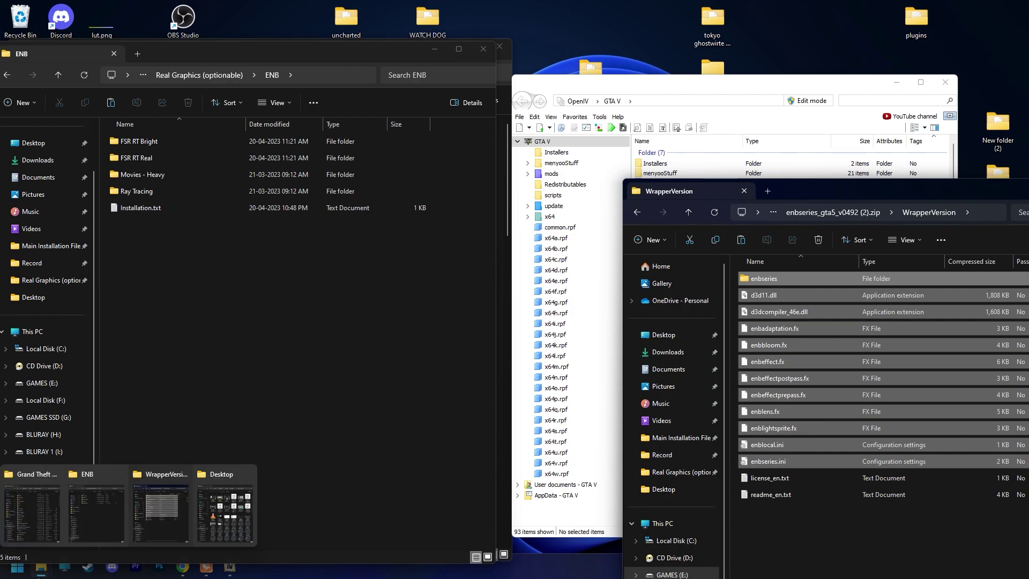
{"action": "left_click", "coordinate": [27, 533]}
{"action": "left_click_drag", "start_coordinate": [783, 282], "coordinate": [455, 337]}
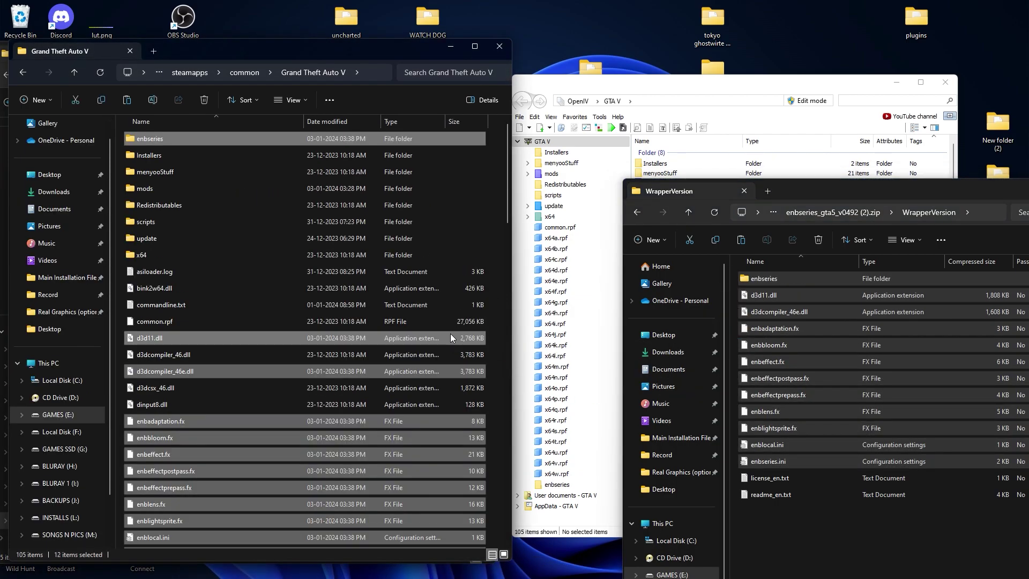
{"action": "left_click_drag", "start_coordinate": [294, 51], "coordinate": [672, 53]}
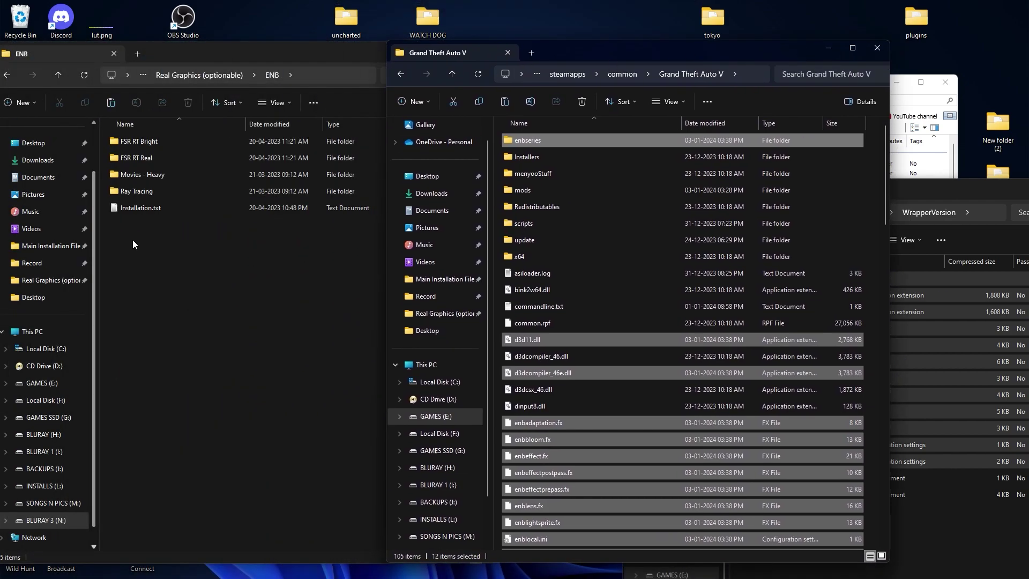
Step: Copy the Ray Tracing preset's enblocal.ini and enbseries.ini into the GTA V folder, replacing existing files
{"action": "left_click", "coordinate": [186, 258]}
{"action": "key", "text": "alt+Up"}
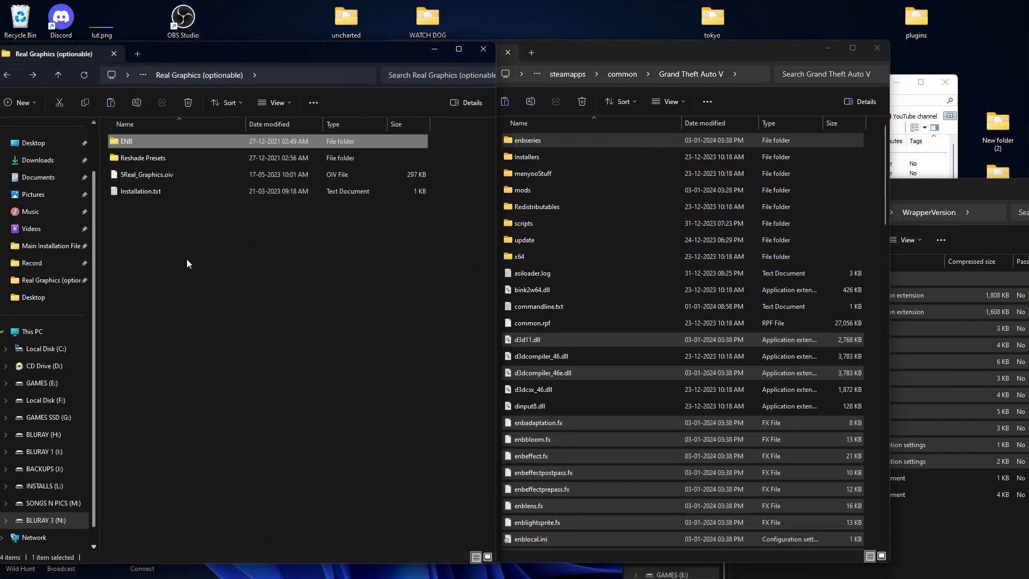
{"action": "double_click", "coordinate": [147, 142]}
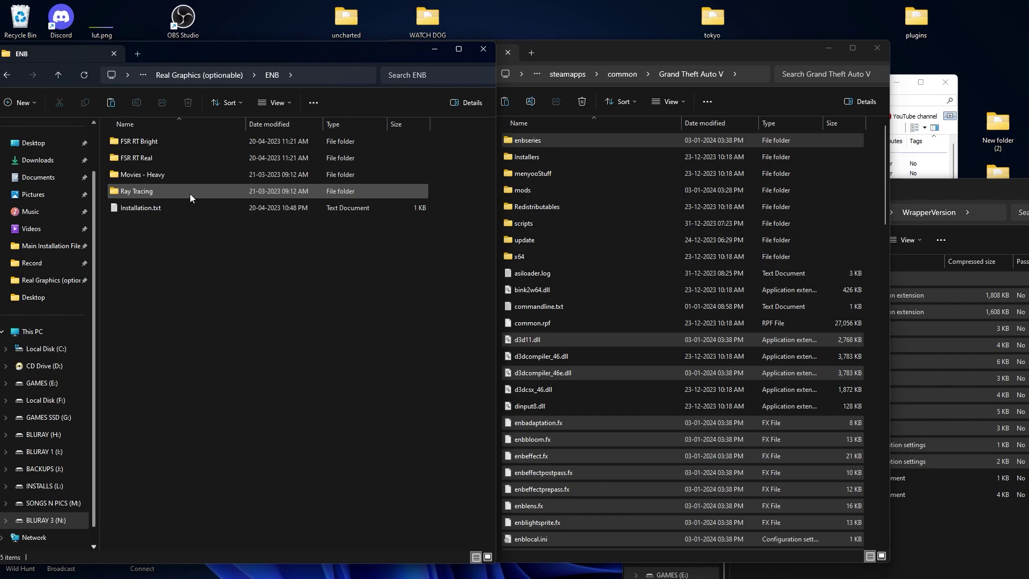
{"action": "double_click", "coordinate": [148, 196]}
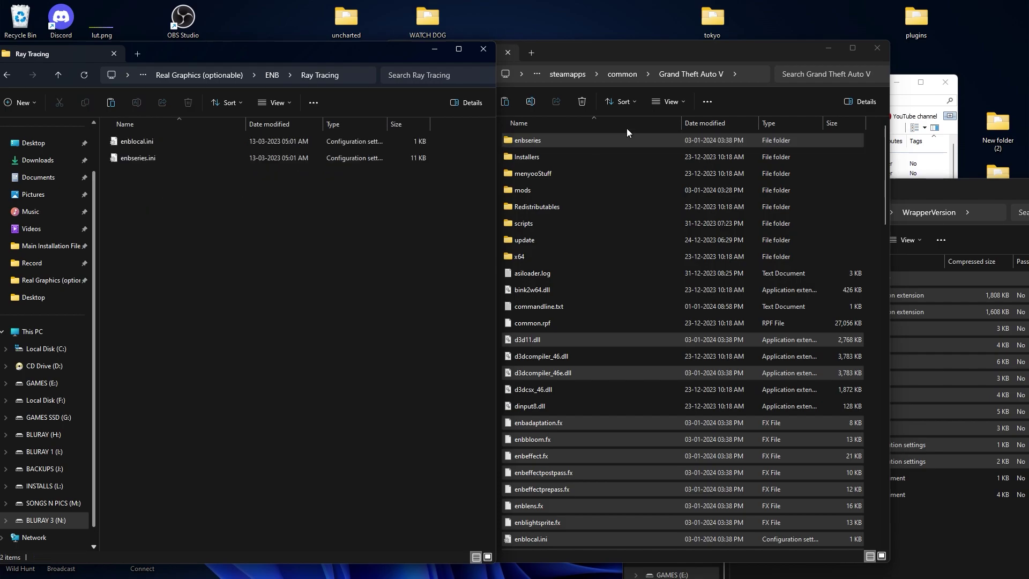
{"action": "left_click_drag", "start_coordinate": [593, 56], "coordinate": [634, 43]}
{"action": "left_click_drag", "start_coordinate": [164, 186], "coordinate": [901, 344]}
{"action": "left_click", "coordinate": [482, 207]}
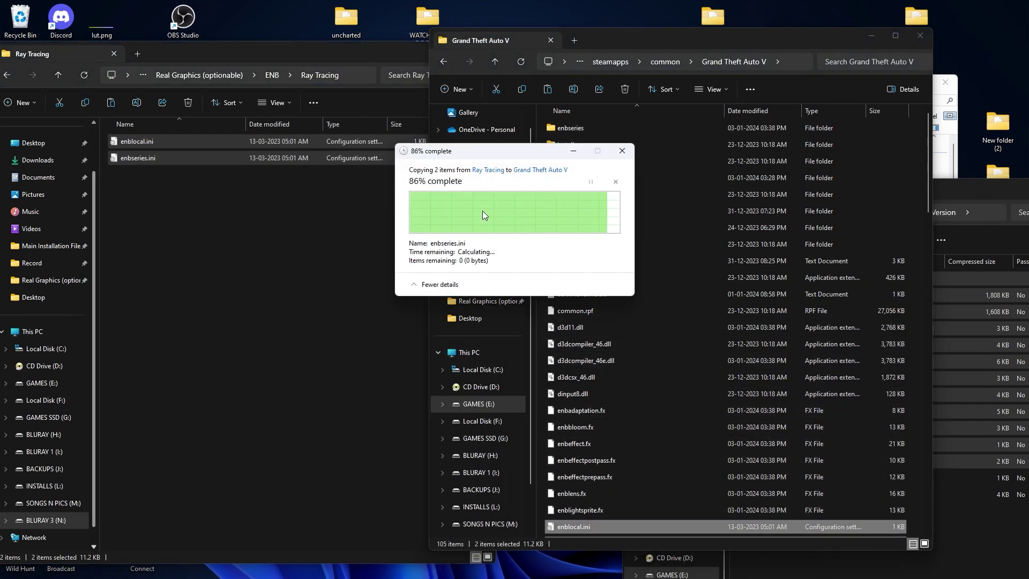
Step: Return to Real Graphics (optionable) and download ReShade 5.9.2
{"action": "left_click", "coordinate": [273, 277]}
{"action": "key", "text": "BackSpace"}
{"action": "key", "text": "BackSpace"}
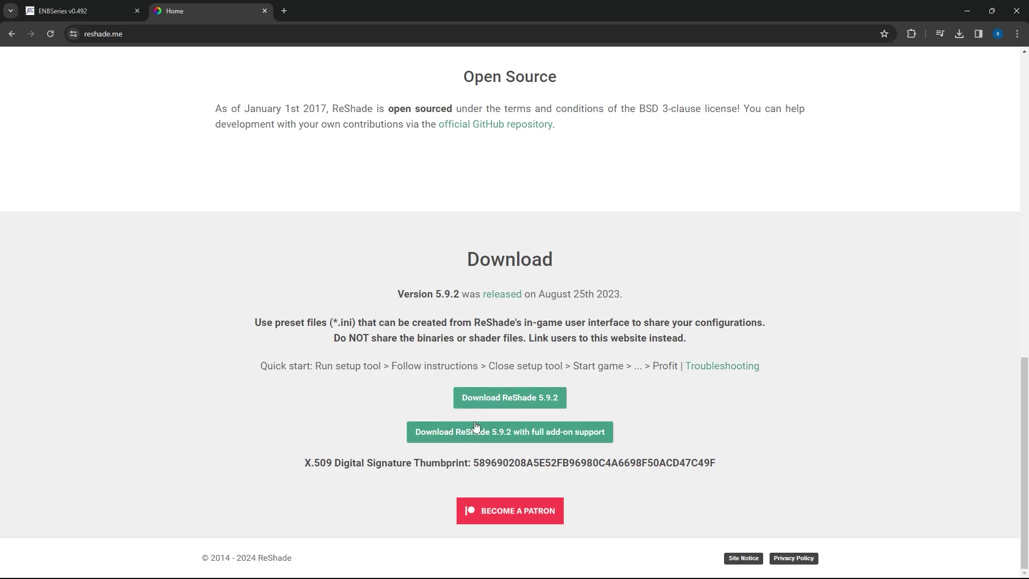
{"action": "left_click", "coordinate": [528, 399]}
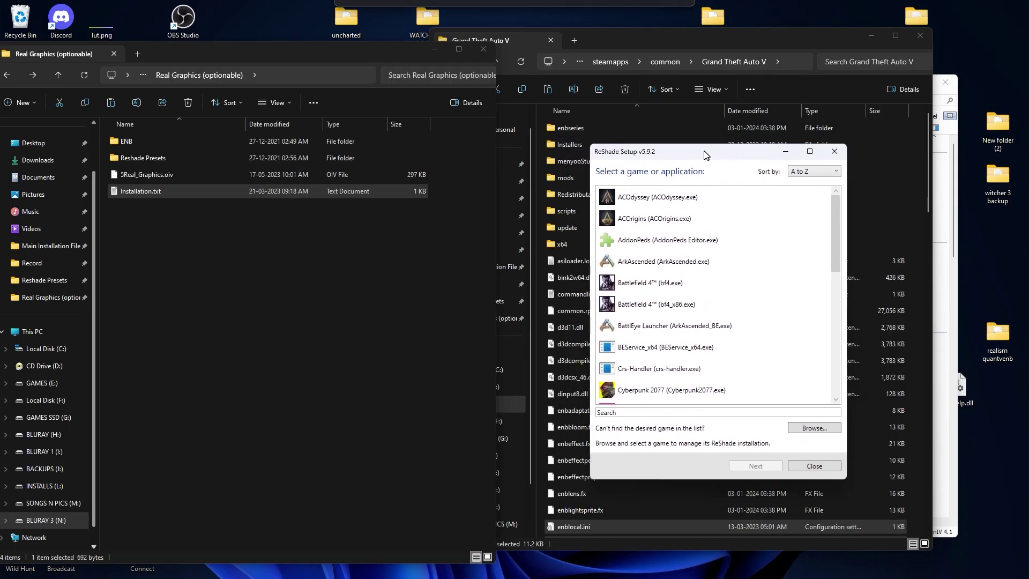
Step: Set GTA5.exe in E:\SteamLibrary\steamapps\common\Grand Theft Auto V as ReShade's target game
{"action": "left_click", "coordinate": [781, 423]}
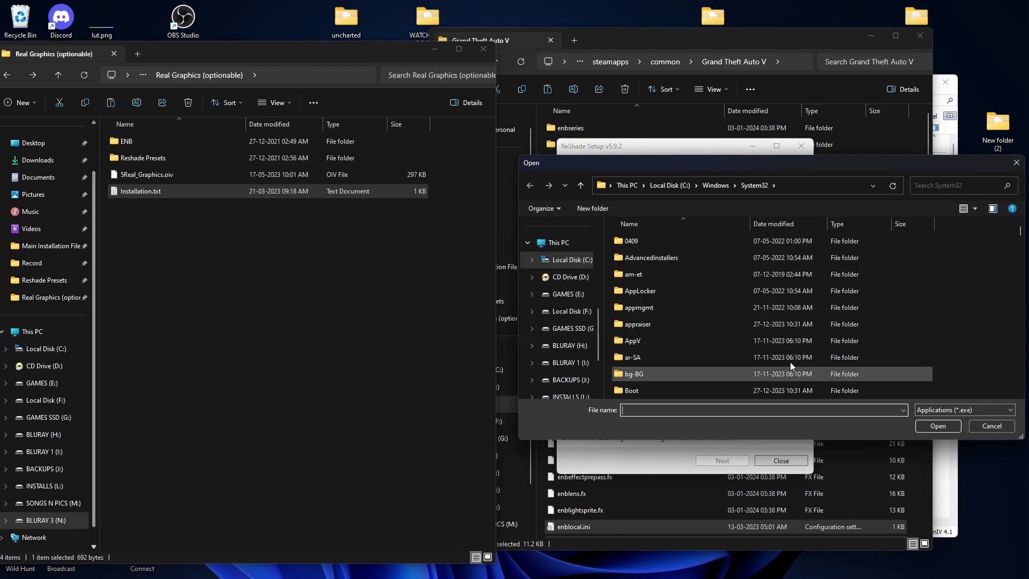
{"action": "left_click_drag", "start_coordinate": [813, 146], "coordinate": [767, 147]}
{"action": "left_click", "coordinate": [499, 275]}
{"action": "double_click", "coordinate": [591, 324]}
{"action": "double_click", "coordinate": [600, 224]}
{"action": "double_click", "coordinate": [600, 224]}
{"action": "double_click", "coordinate": [600, 224]}
{"action": "left_click", "coordinate": [593, 357]}
{"action": "left_click", "coordinate": [873, 408]}
Step: Keep DirectX 10/11/12, install the selected effect packages, and finish ReShade setup
{"action": "left_click", "coordinate": [719, 462]}
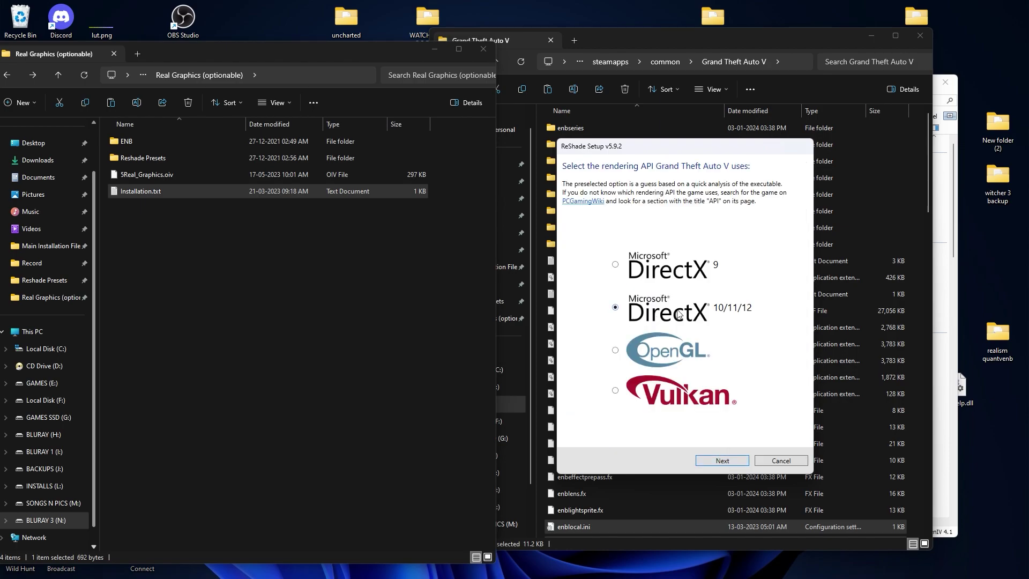
{"action": "left_click", "coordinate": [722, 461]}
{"action": "left_click", "coordinate": [722, 461]}
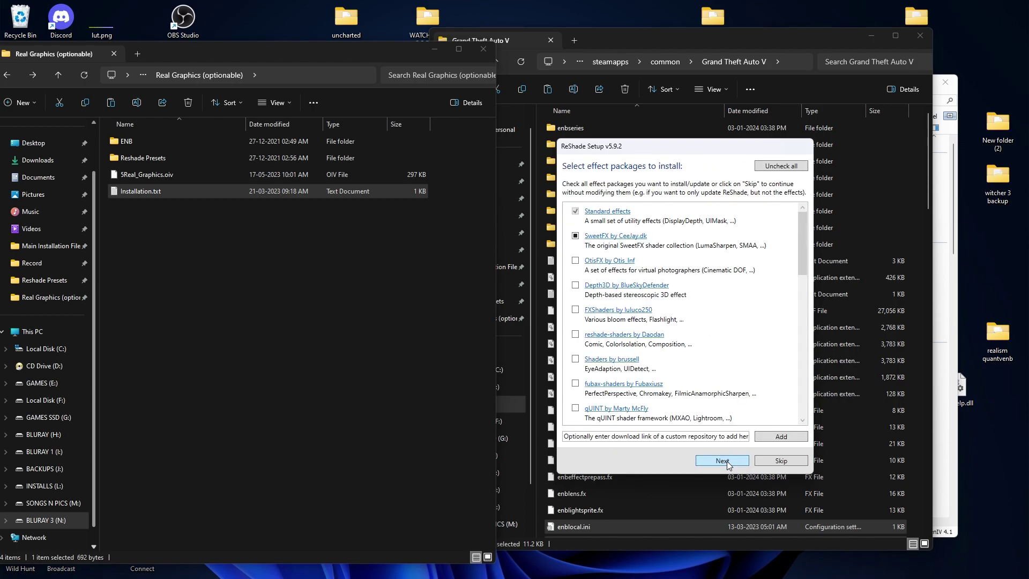
{"action": "scroll", "coordinate": [684, 268], "scroll_direction": "down", "scroll_amount": 10}
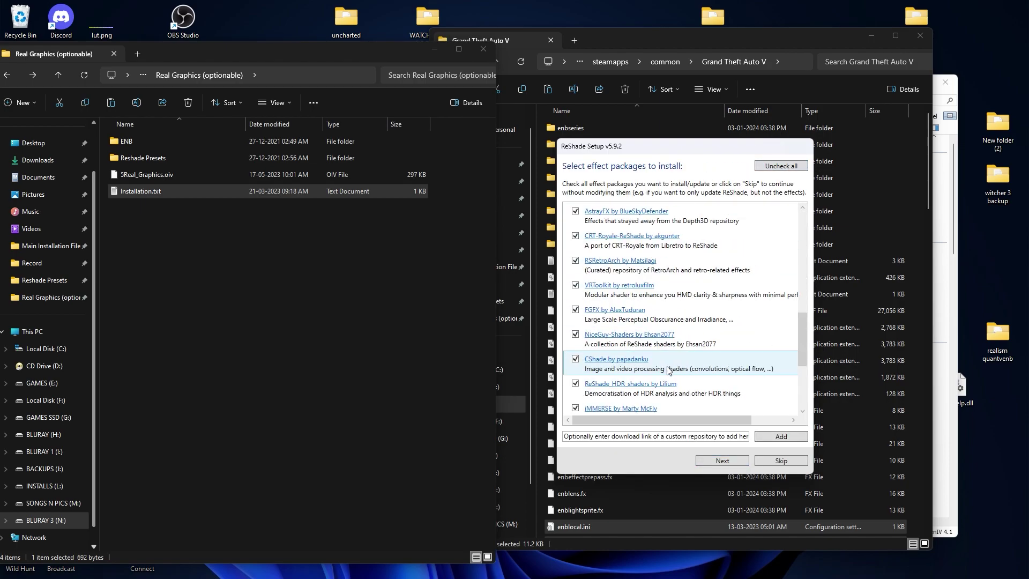
{"action": "left_click", "coordinate": [717, 460]}
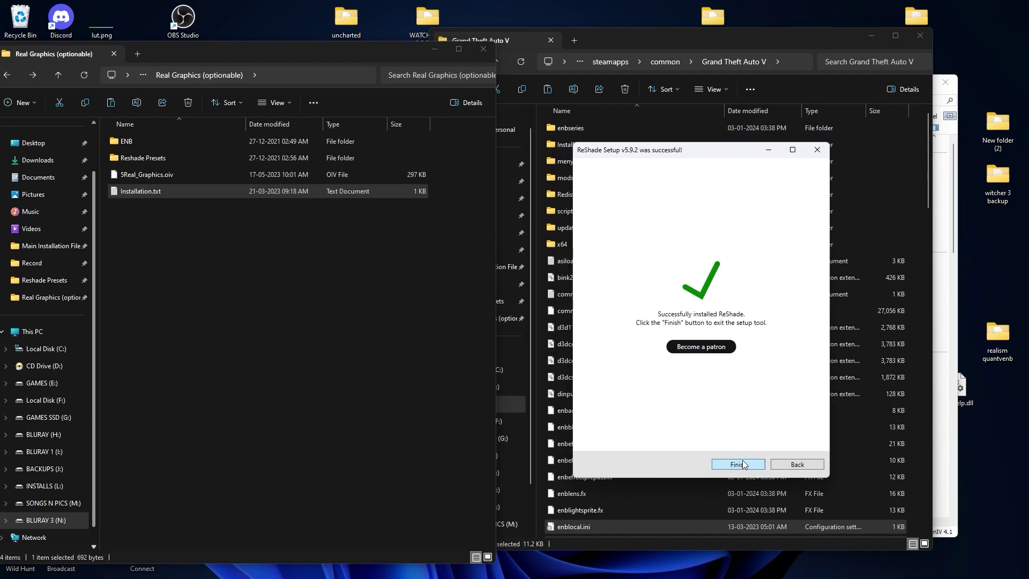
{"action": "left_click", "coordinate": [722, 461]}
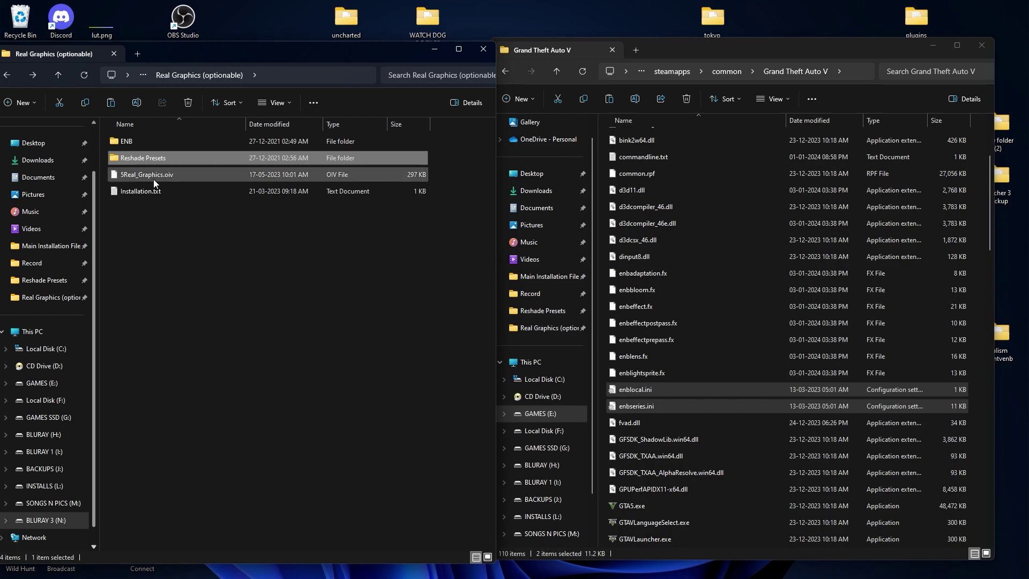
Step: Copy 5Real_RayTracing.ini from Reshade Presets > Ray Tracing to GTA V, then open Realism Script (recommended)
{"action": "double_click", "coordinate": [174, 157]}
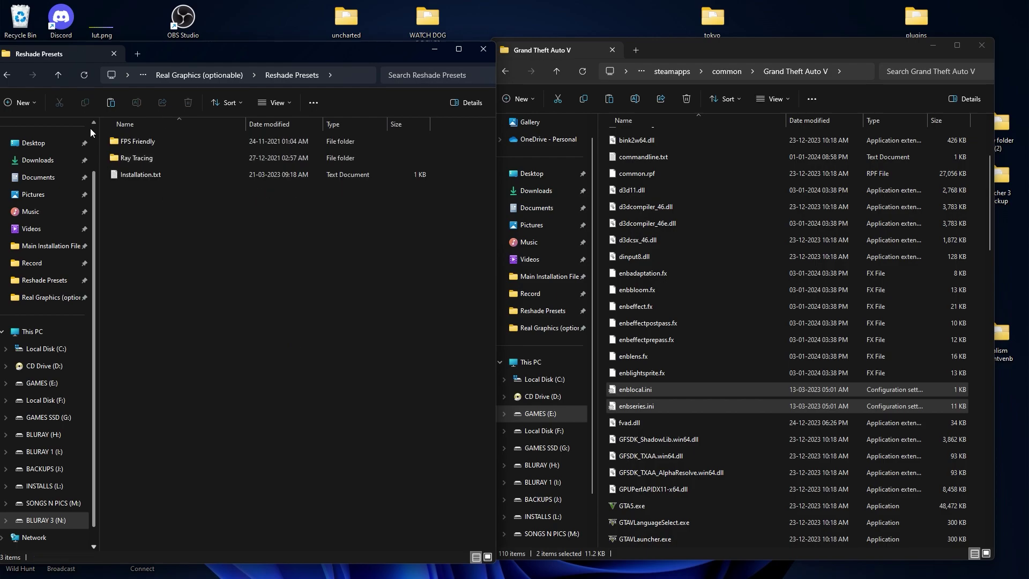
{"action": "double_click", "coordinate": [156, 159]}
{"action": "mouse_move", "coordinate": [161, 142]}
{"action": "left_mouse_down"}
{"action": "mouse_move", "coordinate": [1007, 485]}
{"action": "mouse_move", "coordinate": [973, 413]}
{"action": "mouse_move", "coordinate": [691, 554]}
{"action": "left_mouse_up"}
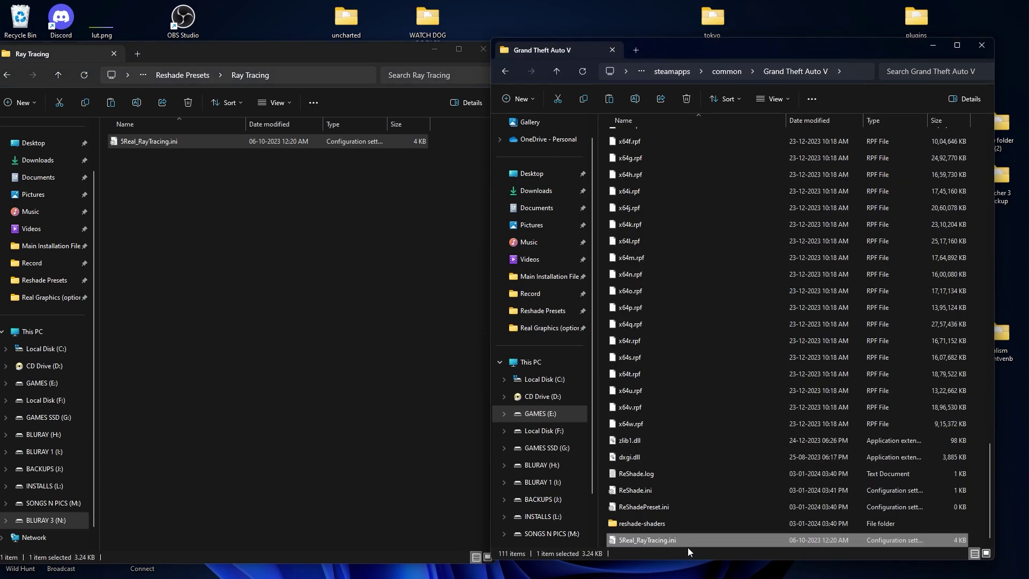
{"action": "left_click", "coordinate": [329, 364]}
{"action": "key", "text": "alt+Left"}
{"action": "key", "text": "alt+Left"}
{"action": "key", "text": "alt+Left"}
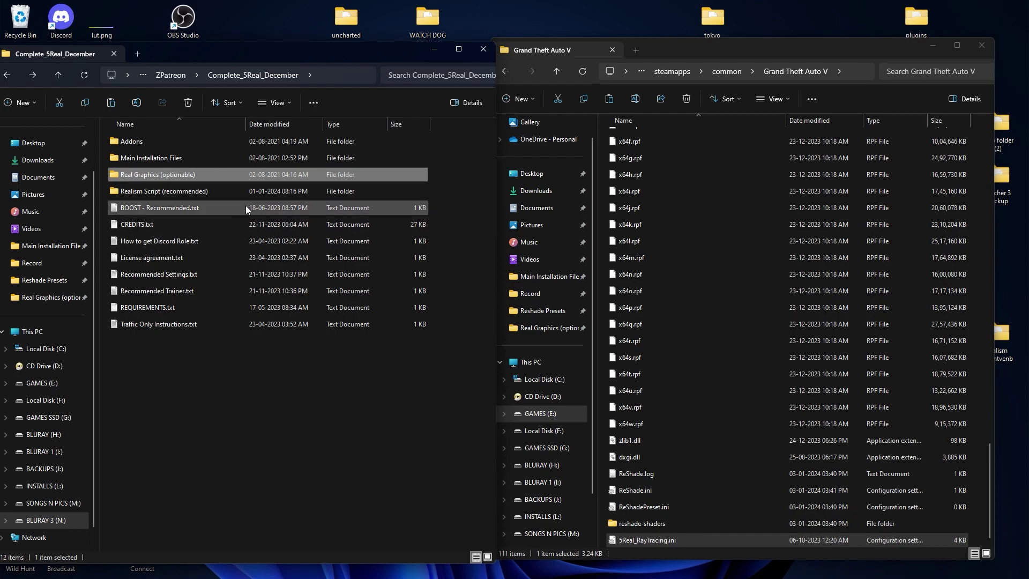
{"action": "double_click", "coordinate": [167, 192]}
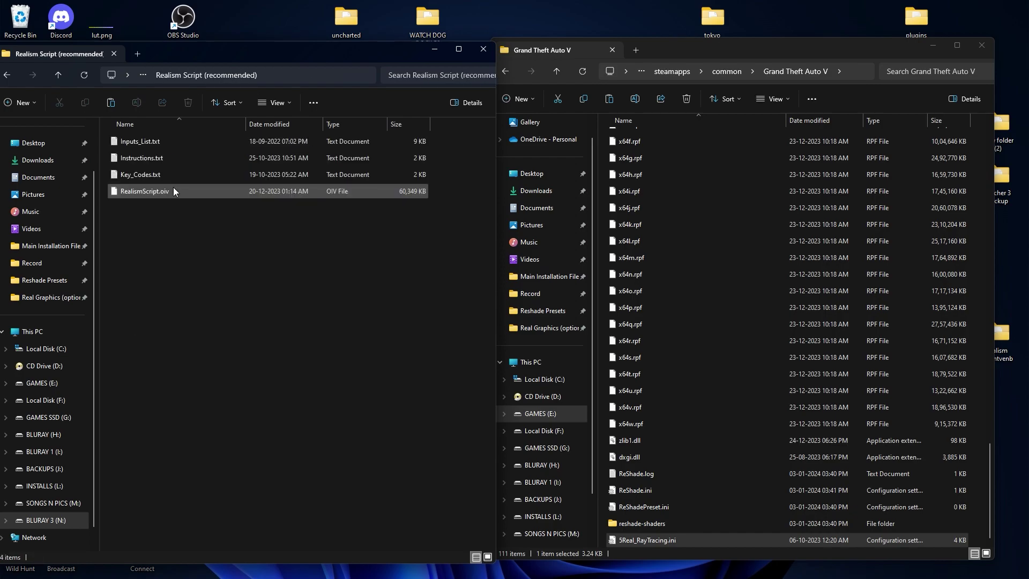
{"action": "left_click", "coordinate": [231, 569]}
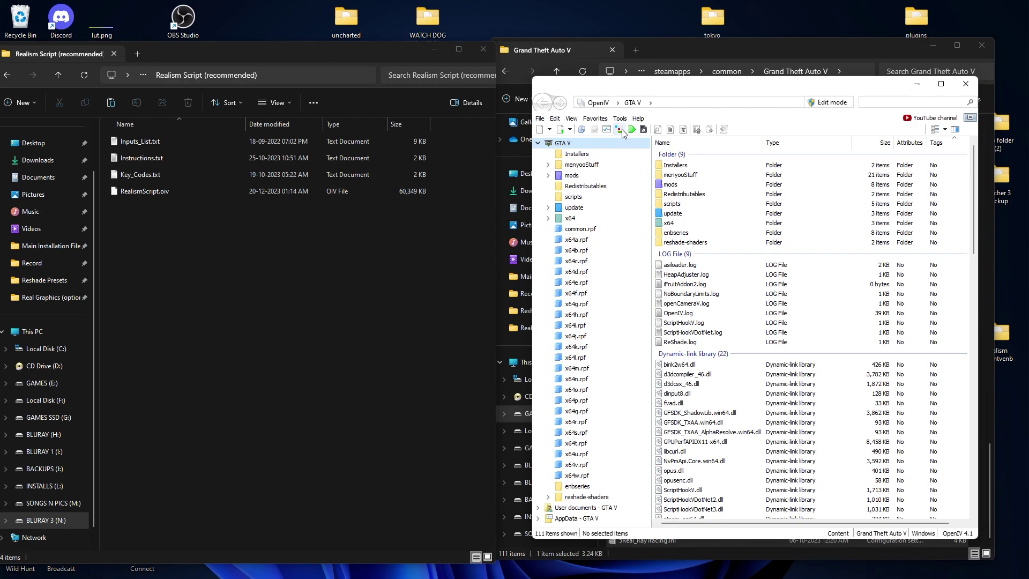
Step: Install RealismScript.oiv directly into the game folder and close the package installer
{"action": "left_click", "coordinate": [620, 130]}
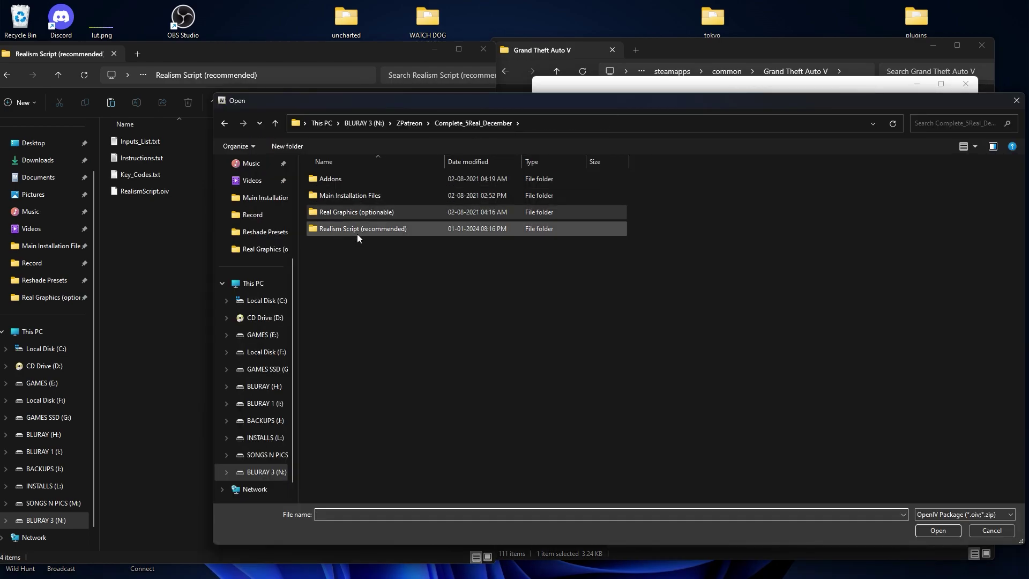
{"action": "double_click", "coordinate": [384, 230]}
{"action": "left_click", "coordinate": [365, 179]}
{"action": "left_click", "coordinate": [937, 530]}
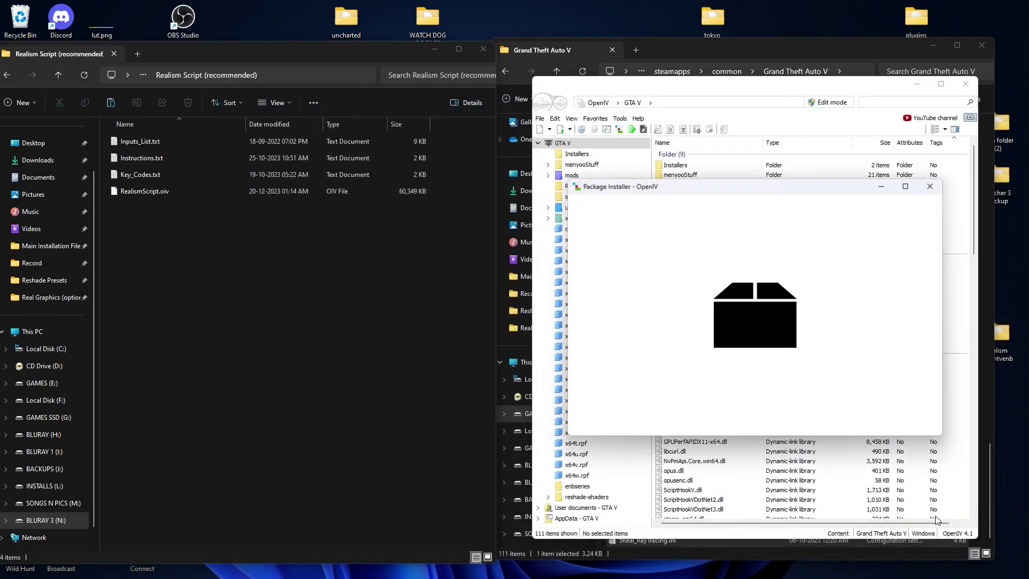
{"action": "left_click", "coordinate": [921, 269]}
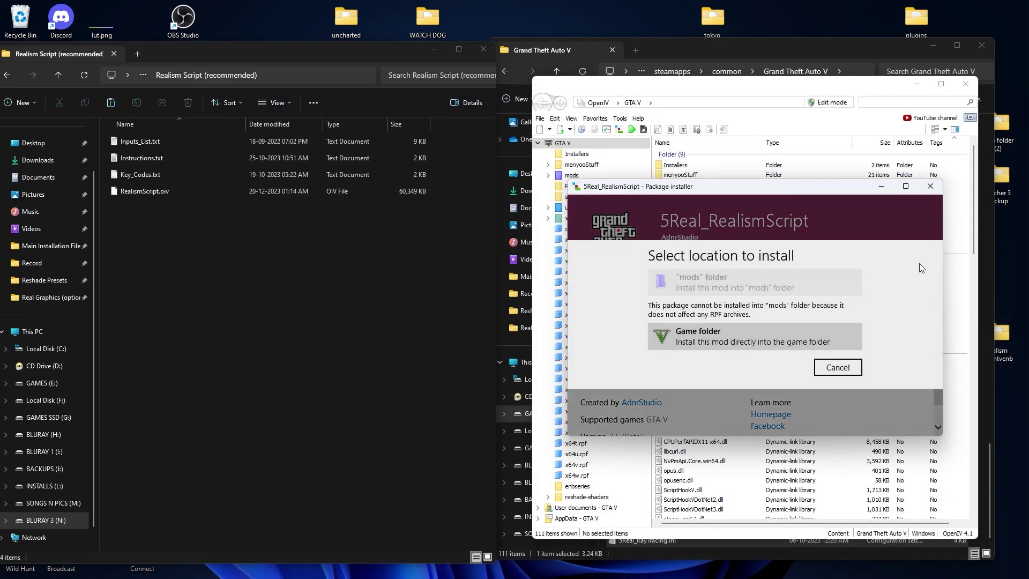
{"action": "left_click", "coordinate": [683, 339]}
{"action": "left_click", "coordinate": [696, 356]}
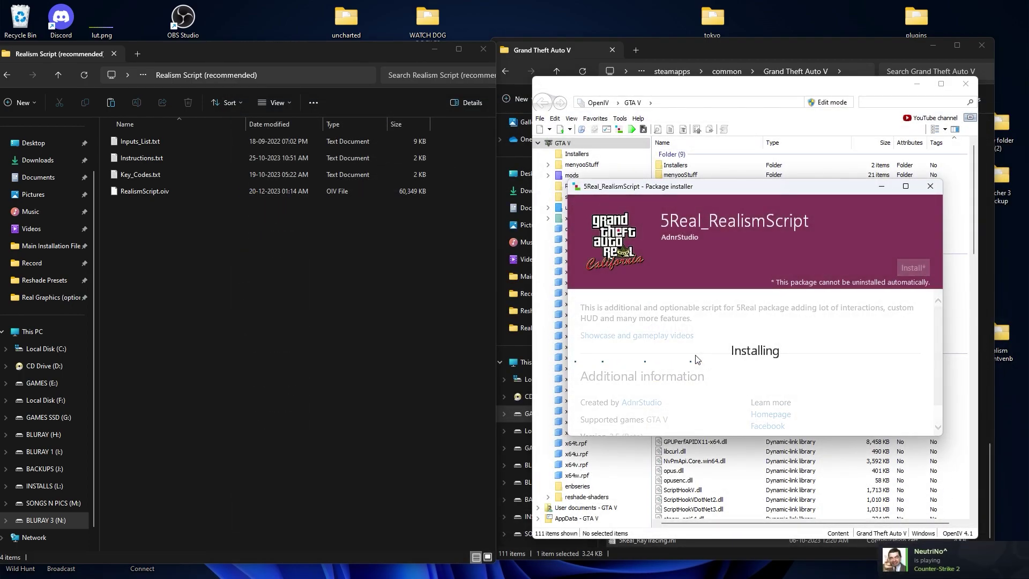
{"action": "left_click", "coordinate": [902, 415]}
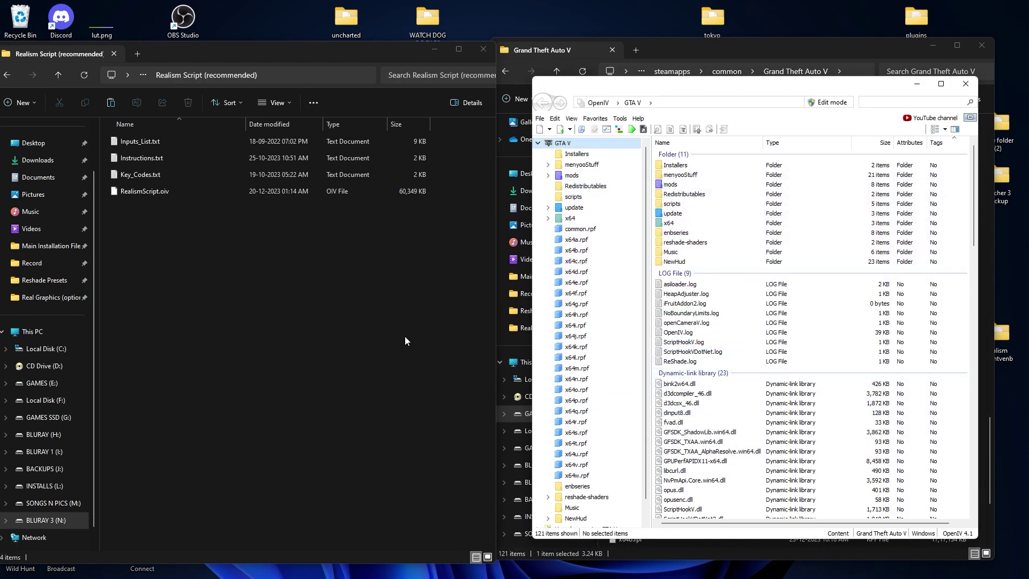
{"action": "left_click", "coordinate": [433, 52]}
Step: Refresh the desktop twice and launch Grand Theft Auto V
{"action": "right_click", "coordinate": [316, 140]}
{"action": "left_click", "coordinate": [363, 210]}
{"action": "right_click", "coordinate": [338, 171]}
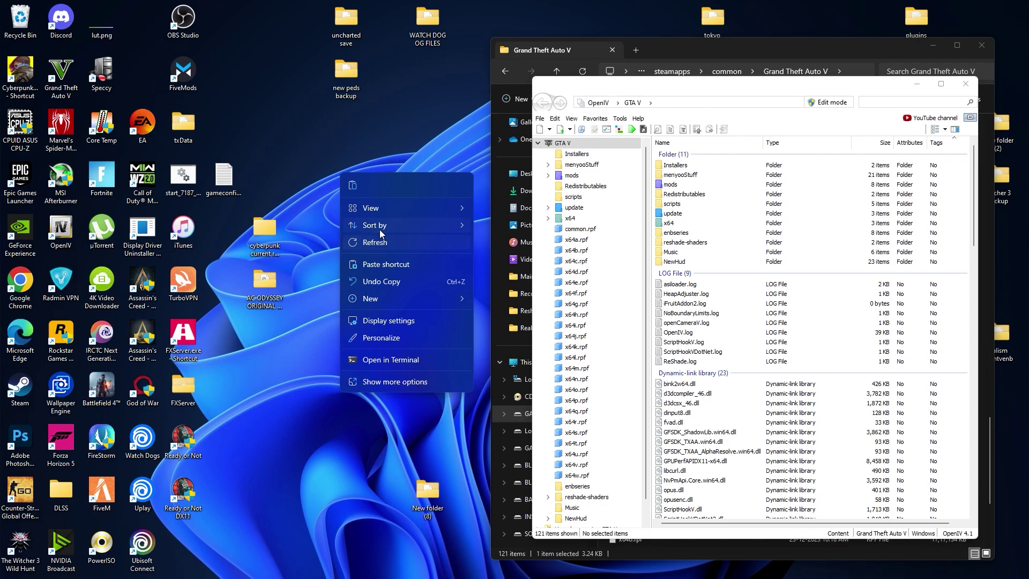
{"action": "left_click", "coordinate": [385, 236]}
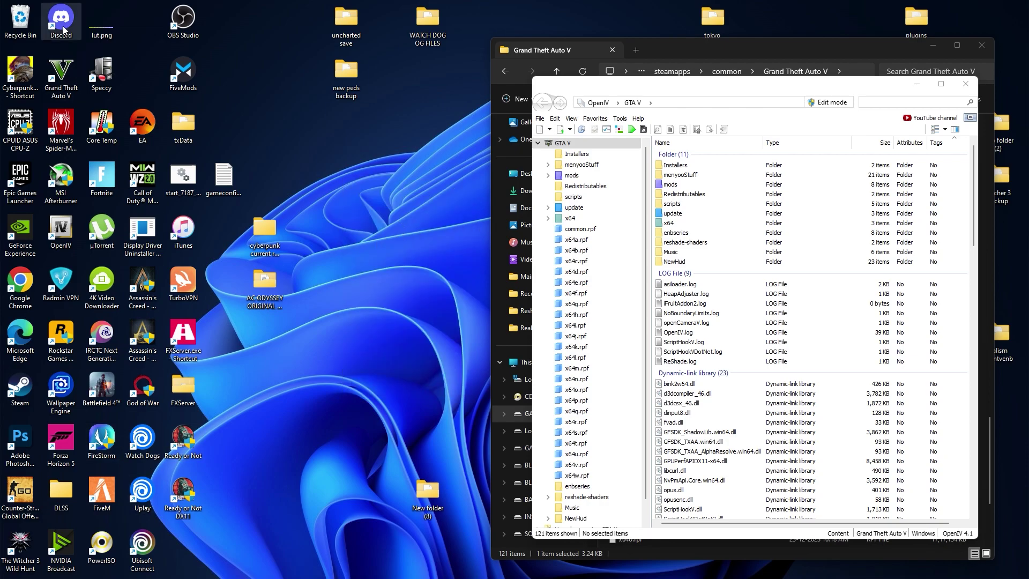
{"action": "double_click", "coordinate": [63, 79]}
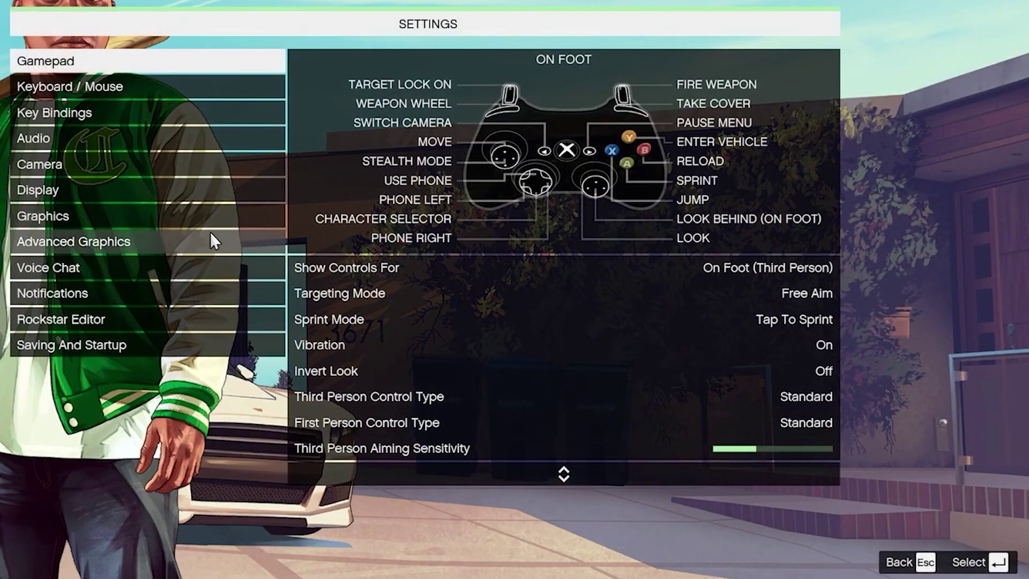
Step: Set MSAA to Off in the graphics settings, apply it, and quit the game
{"action": "left_click", "coordinate": [221, 217]}
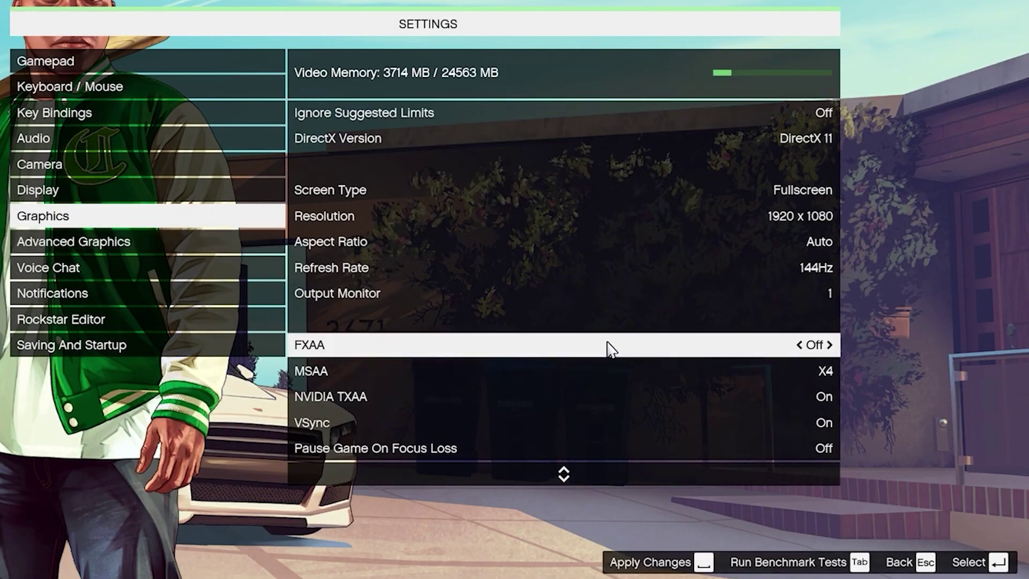
{"action": "key", "text": "Down"}
{"action": "key", "text": "Right"}
{"action": "key", "text": "Right"}
{"action": "key", "text": "space"}
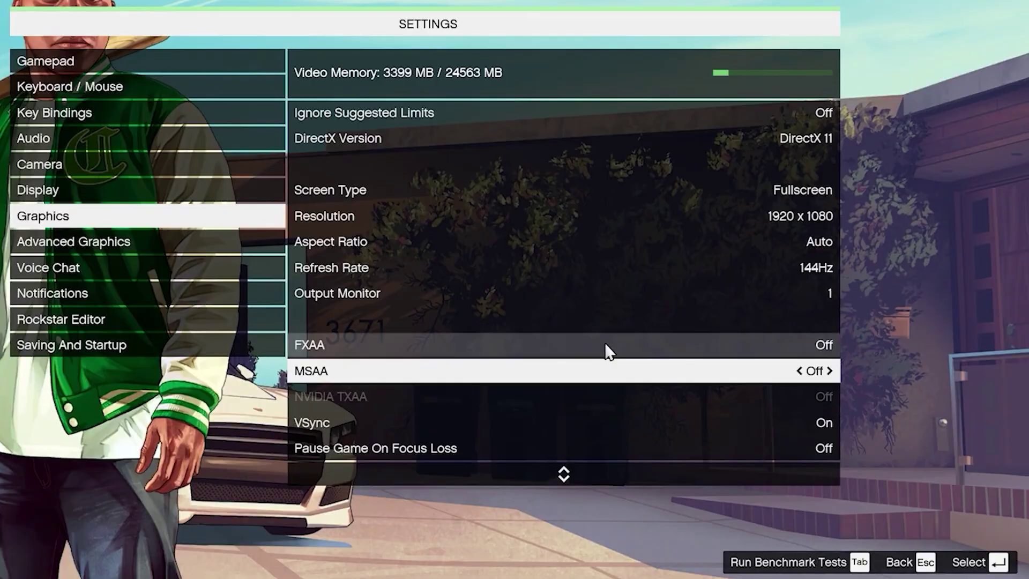
{"action": "key", "text": "Escape"}
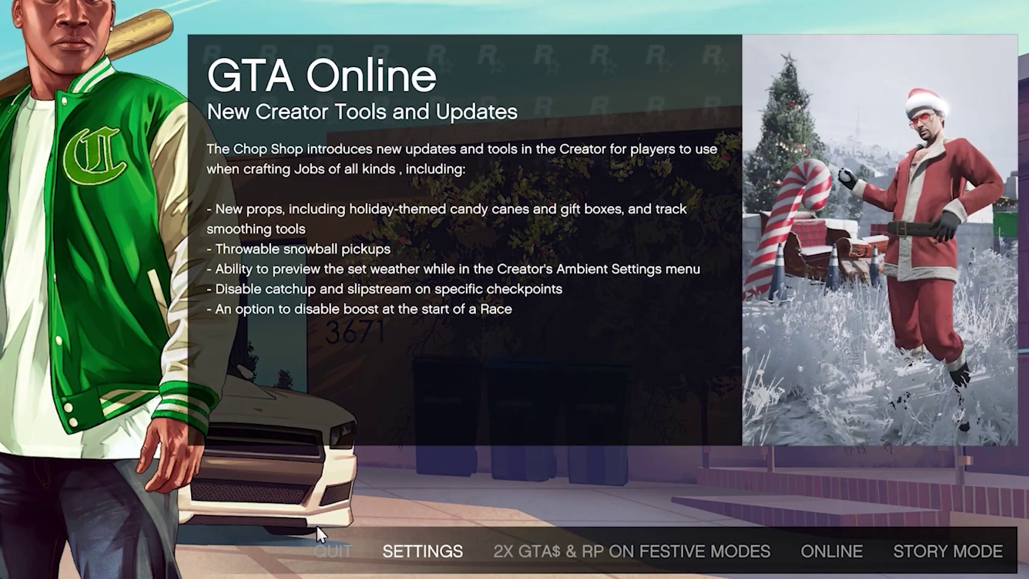
{"action": "key", "text": "Escape"}
{"action": "key", "text": "Return"}
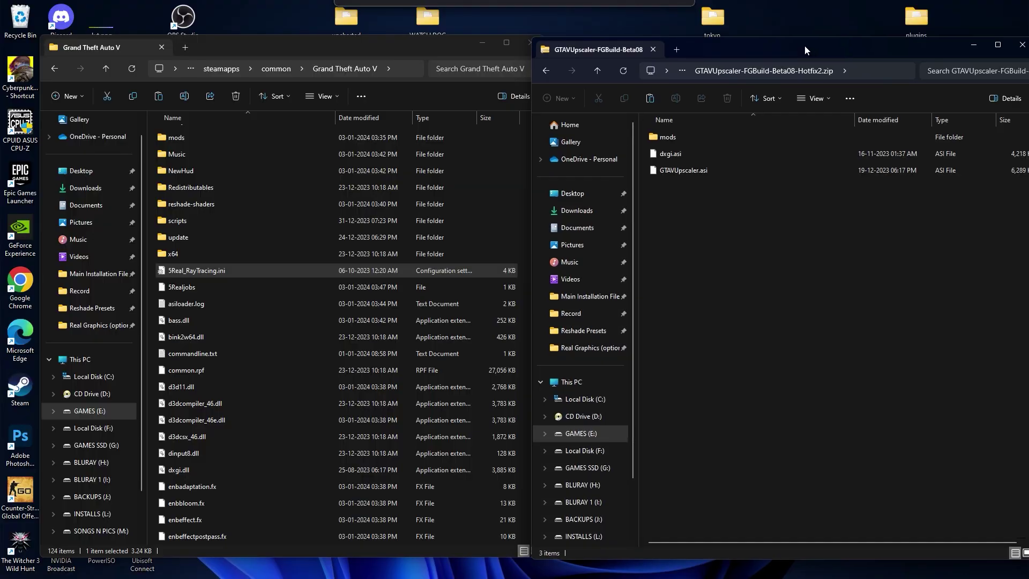
Step: Copy dxgi.asi and GTAVUpscaler.asi into the GTA V folder and the archive's mods files into GTA V\mods
{"action": "left_click_drag", "start_coordinate": [732, 204], "coordinate": [455, 335]}
{"action": "scroll", "coordinate": [356, 236], "scroll_direction": "up", "scroll_amount": 20}
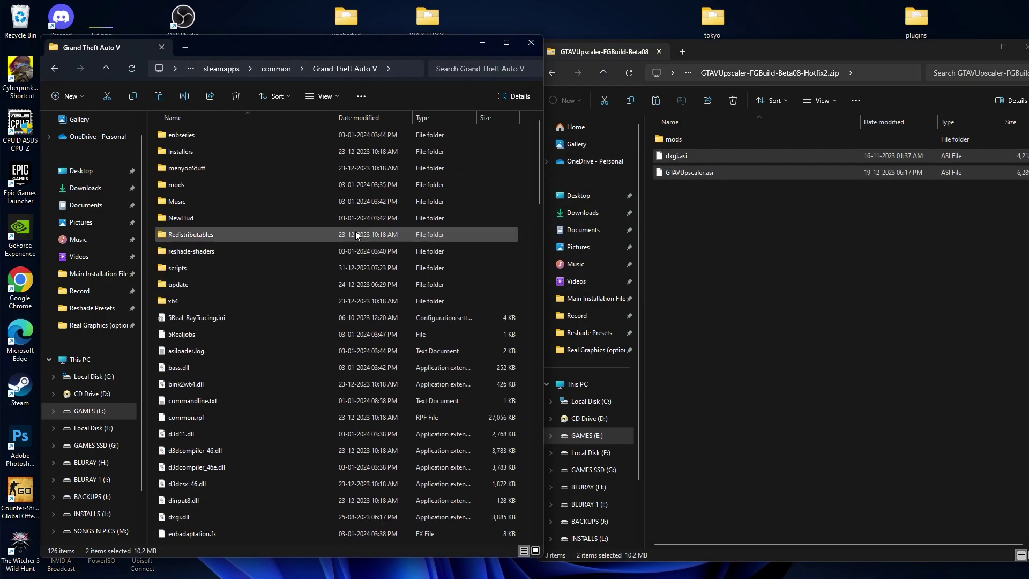
{"action": "double_click", "coordinate": [225, 186]}
{"action": "double_click", "coordinate": [674, 138]}
{"action": "left_click_drag", "start_coordinate": [809, 216], "coordinate": [338, 298]}
{"action": "key", "text": "ctrl+v"}
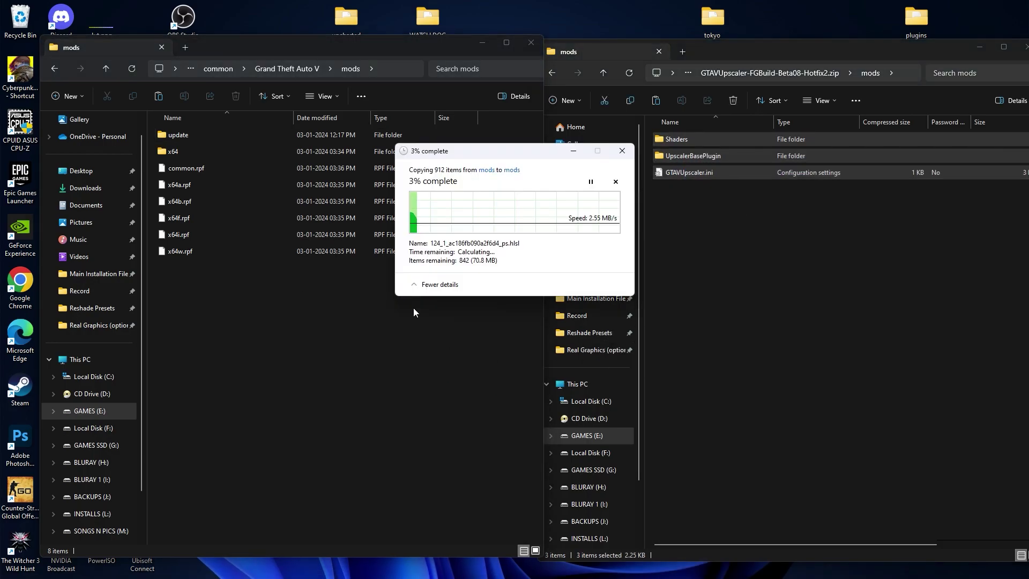
Step: Delete the old ReShade dxgi.dll from the Grand Theft Auto V folder
{"action": "left_click", "coordinate": [54, 68]}
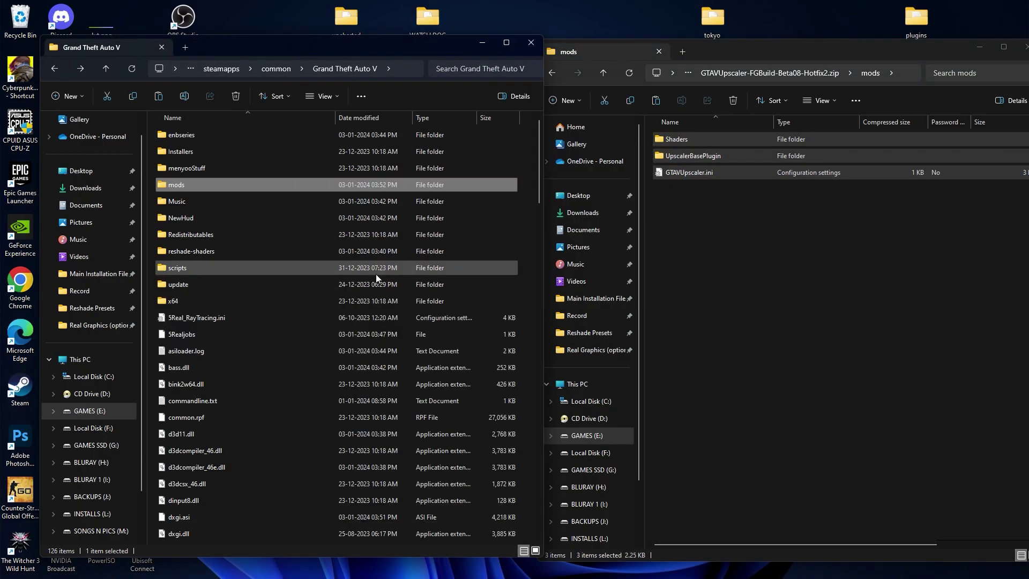
{"action": "scroll", "coordinate": [285, 236], "scroll_direction": "down", "scroll_amount": 1}
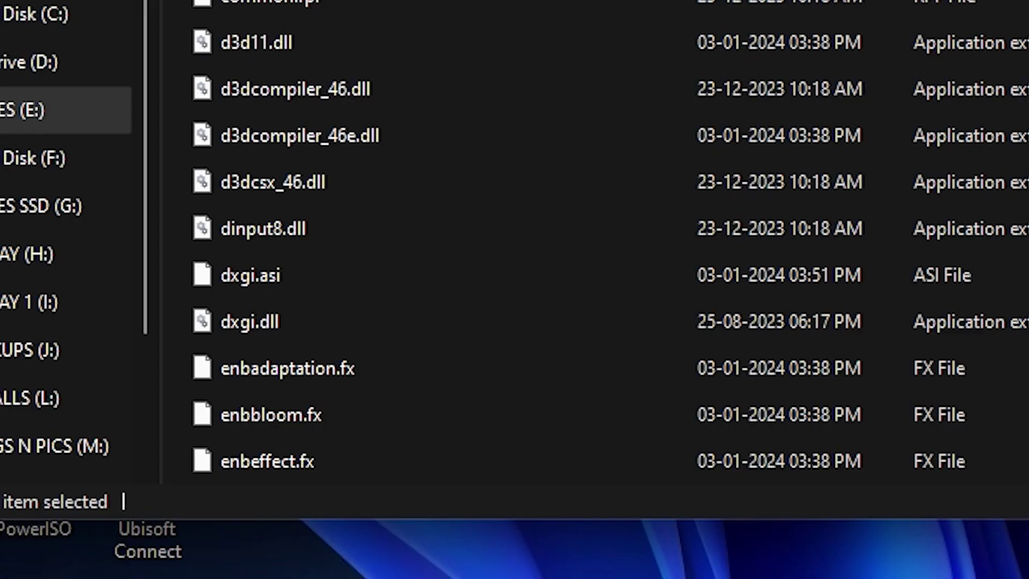
{"action": "left_click", "coordinate": [269, 328]}
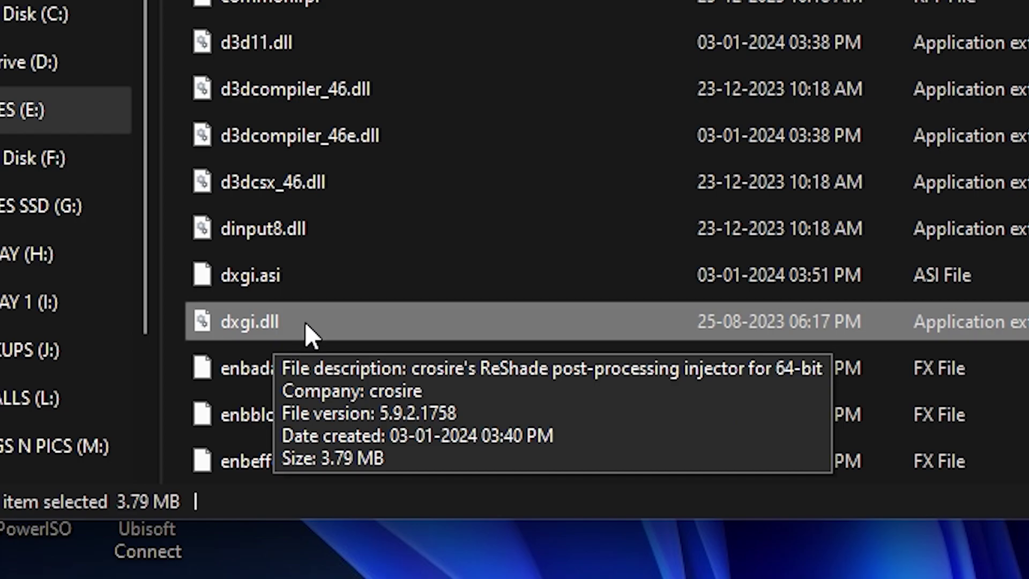
{"action": "key", "text": "Delete"}
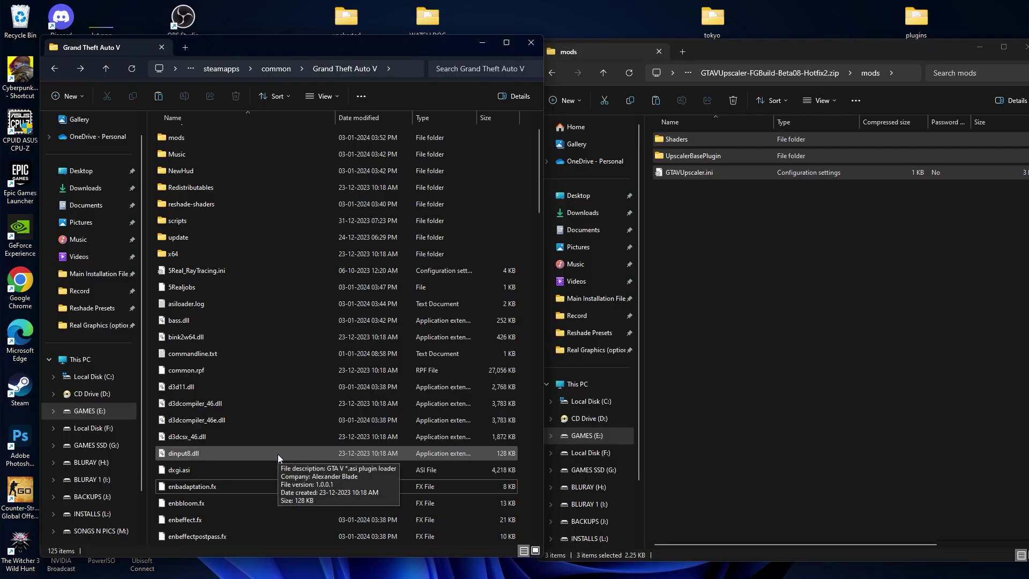
{"action": "scroll", "coordinate": [293, 461], "scroll_direction": "down", "scroll_amount": 1}
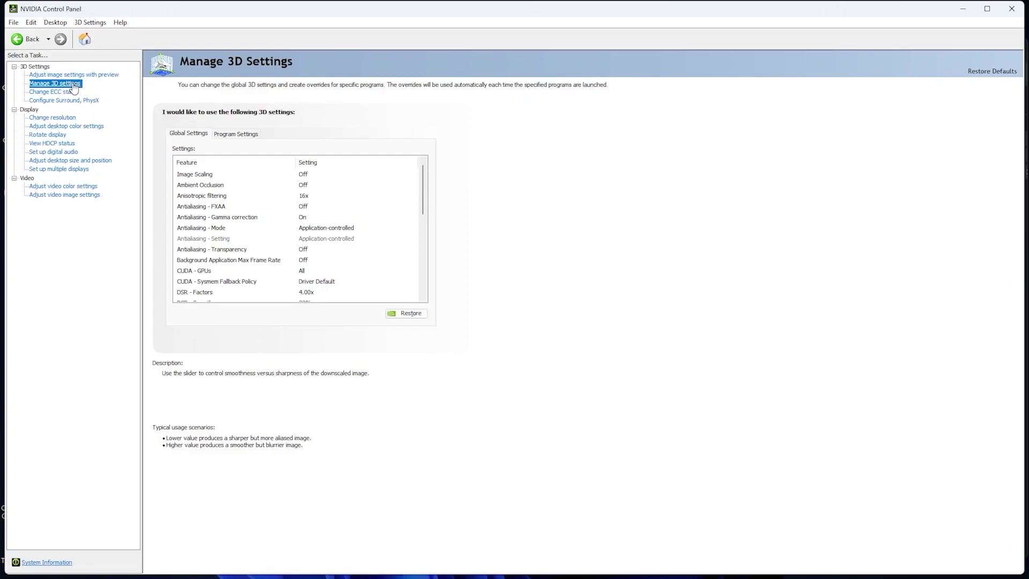
Step: Set Vertical sync to On for gta5.exe under Program Settings, then close NVIDIA Control Panel
{"action": "left_click", "coordinate": [243, 137]}
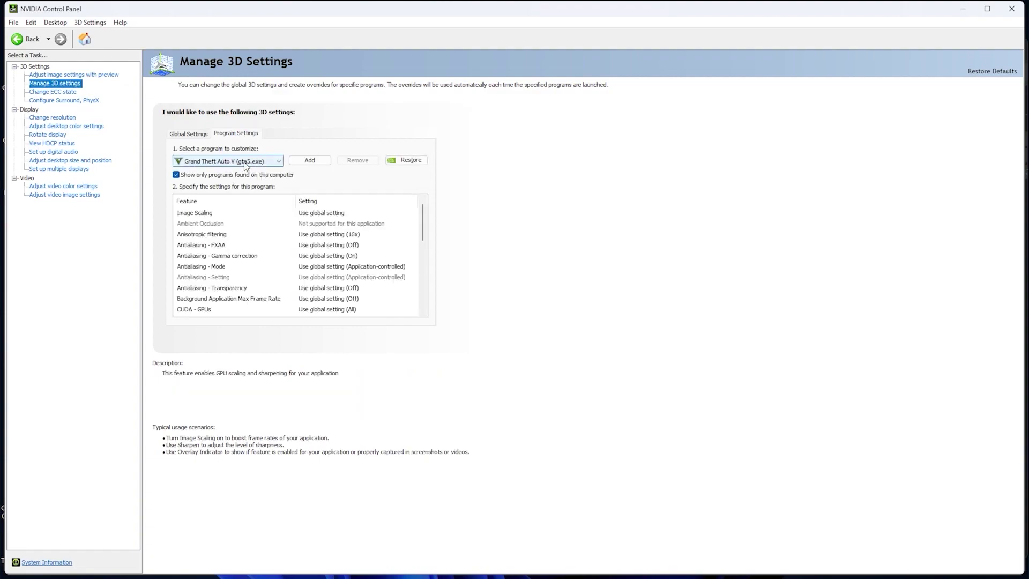
{"action": "left_click_drag", "start_coordinate": [424, 215], "coordinate": [423, 284]}
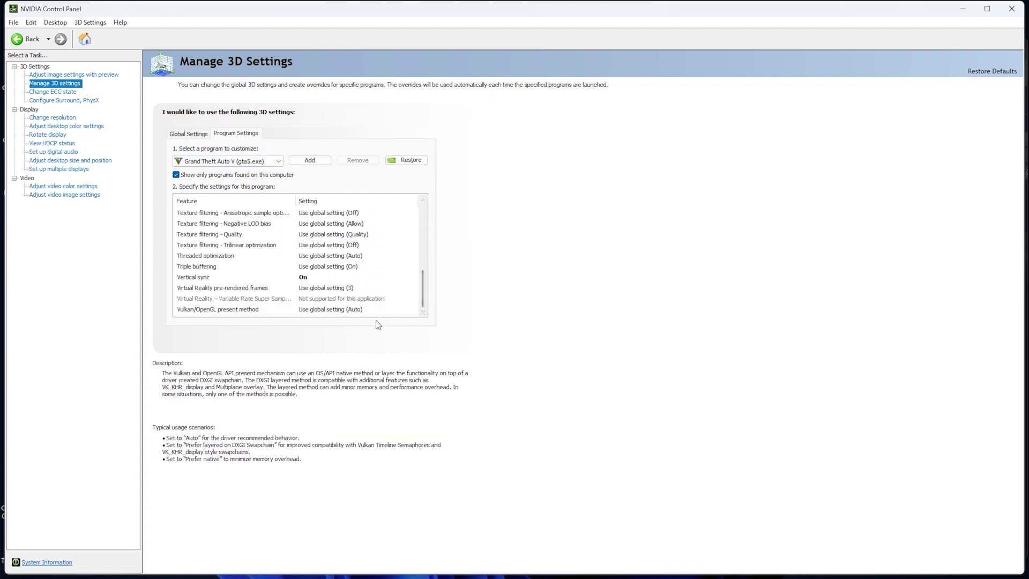
{"action": "left_click", "coordinate": [316, 278]}
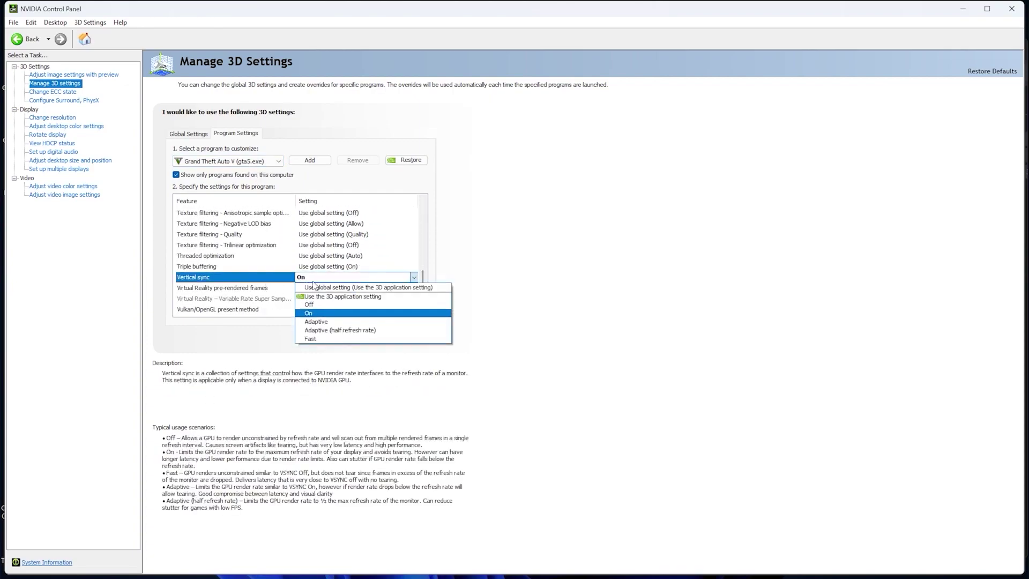
{"action": "left_click", "coordinate": [313, 314]}
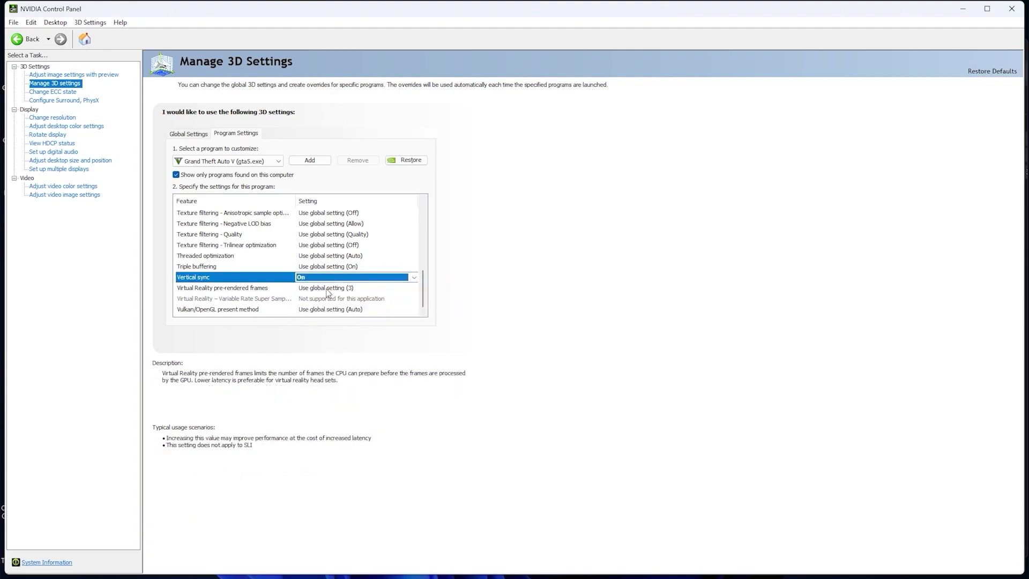
{"action": "left_click", "coordinate": [1021, 4]}
{"action": "left_click_drag", "start_coordinate": [463, 46], "coordinate": [546, 46]}
Step: Refresh the desktop and relaunch Grand Theft Auto V from its desktop shortcut
{"action": "right_click", "coordinate": [231, 53]}
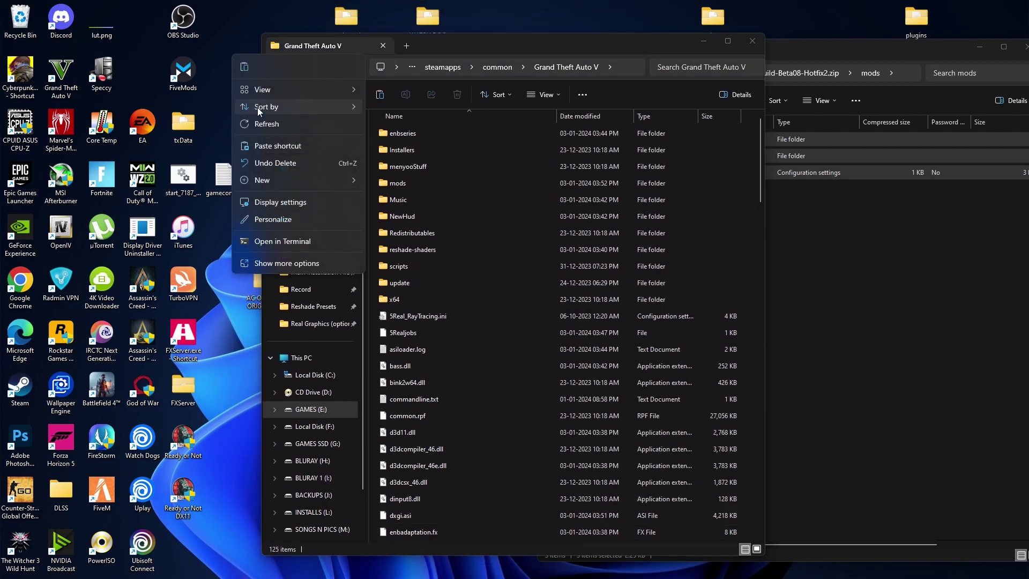
{"action": "left_click", "coordinate": [266, 124]}
{"action": "left_click_drag", "start_coordinate": [472, 46], "coordinate": [490, 49]}
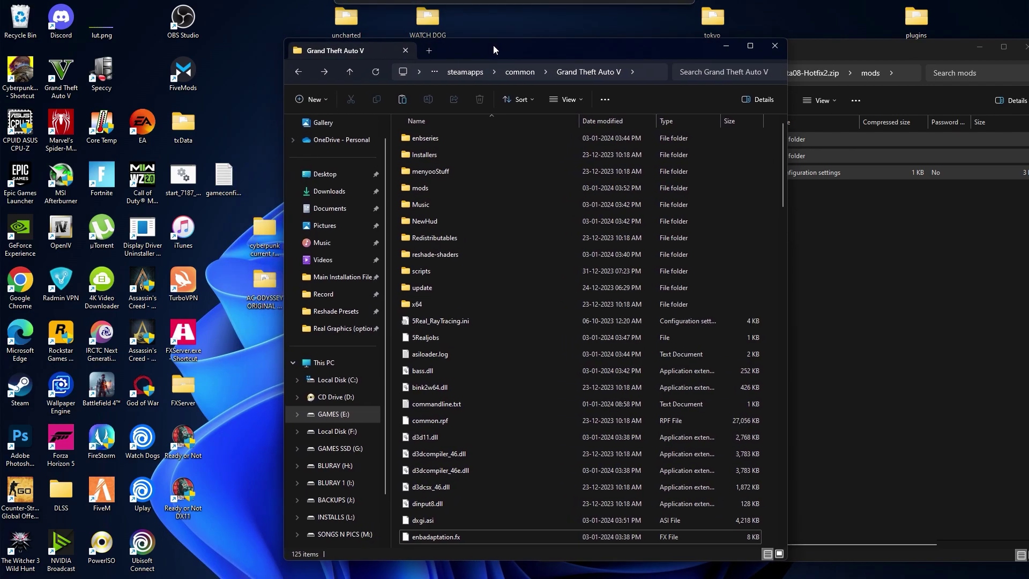
{"action": "double_click", "coordinate": [74, 81]}
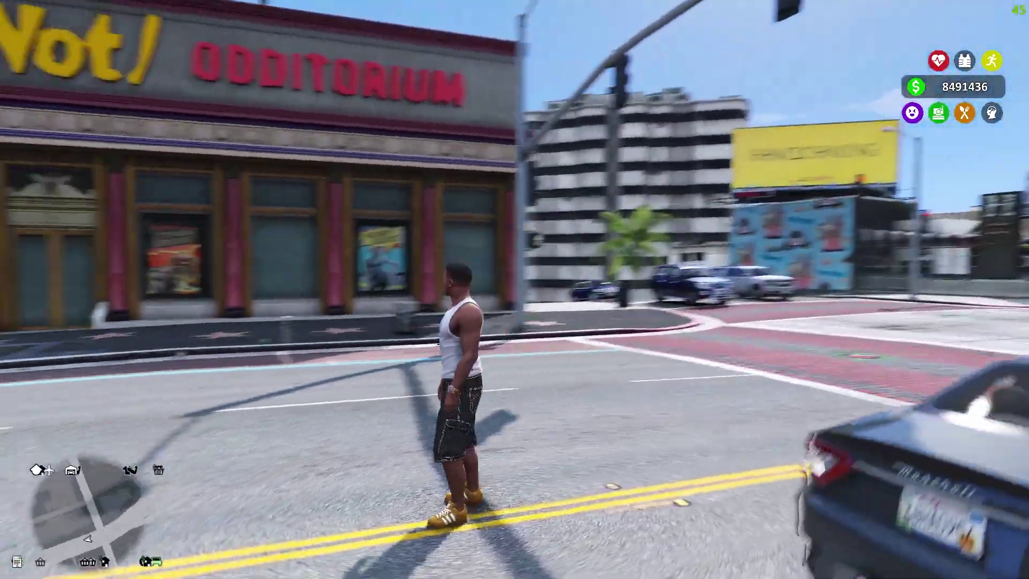
Step: Bring up the ENB and ReShade overlays, then detach and enlarge the GTA V Upscaler panel
{"action": "key", "text": "shift+Return"}
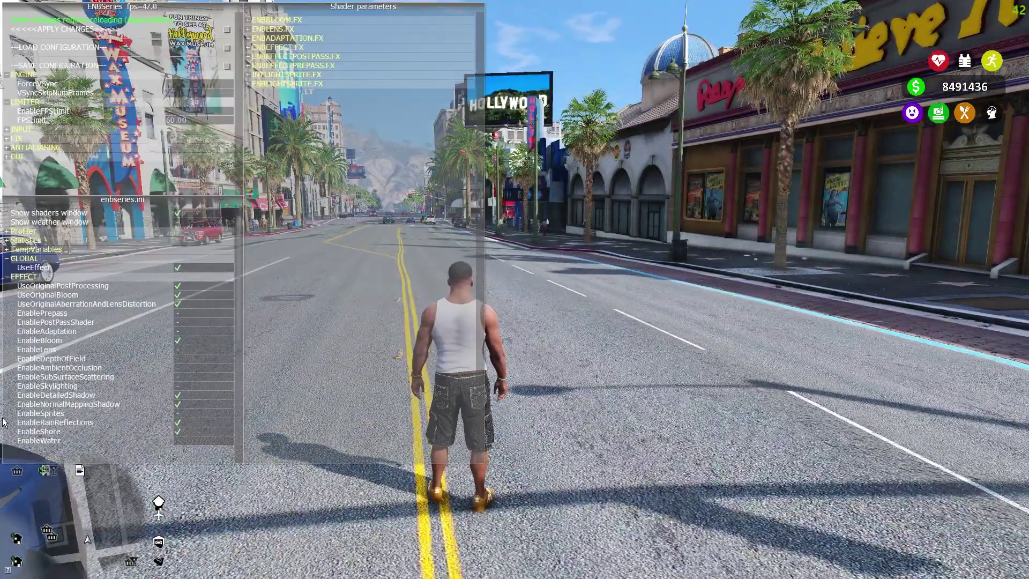
{"action": "key", "text": "Home"}
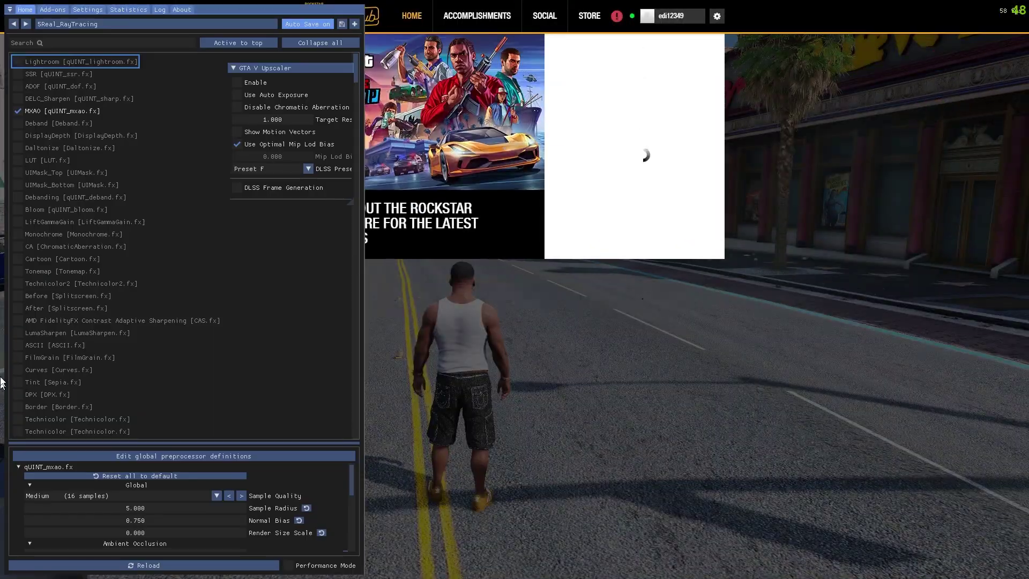
{"action": "left_click_drag", "start_coordinate": [313, 69], "coordinate": [457, 167]}
{"action": "left_click_drag", "start_coordinate": [496, 301], "coordinate": [658, 380]}
Step: Enable the GTA V Upscaler with DLSS Frame Generation and resume gameplay
{"action": "left_click", "coordinate": [388, 181]}
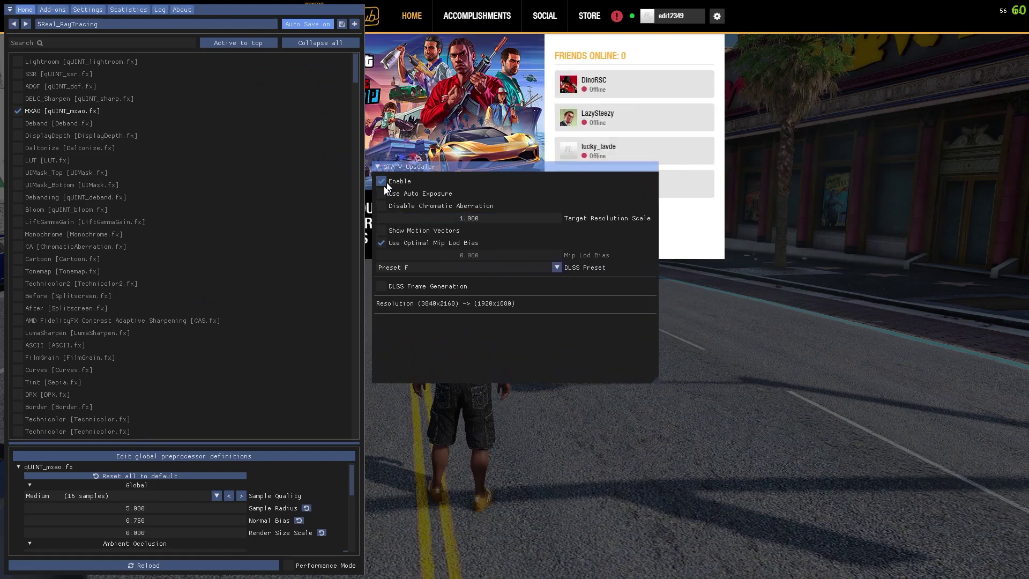
{"action": "left_click", "coordinate": [384, 286]}
{"action": "key", "text": "Home"}
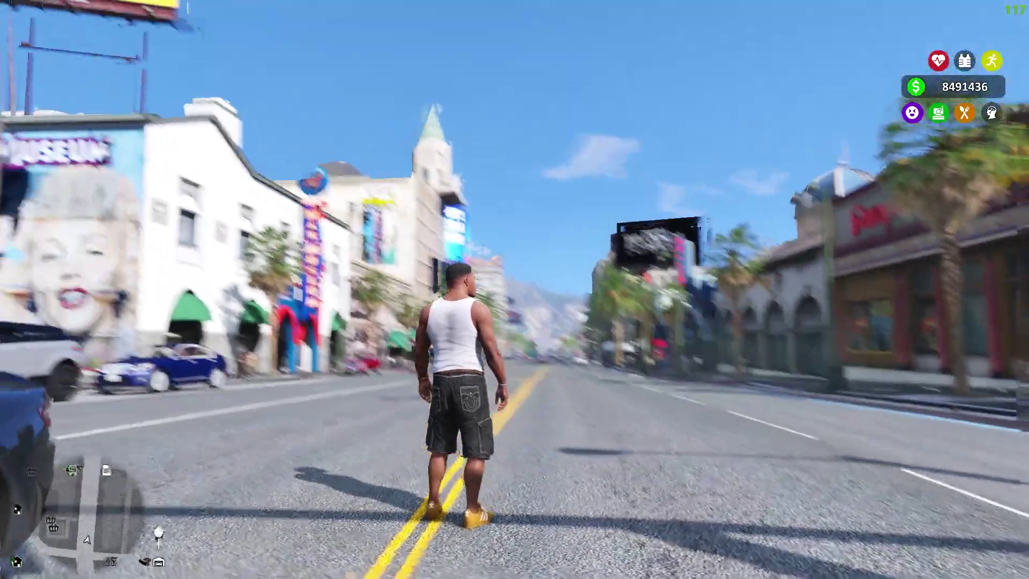
{"action": "key", "text": "w"}
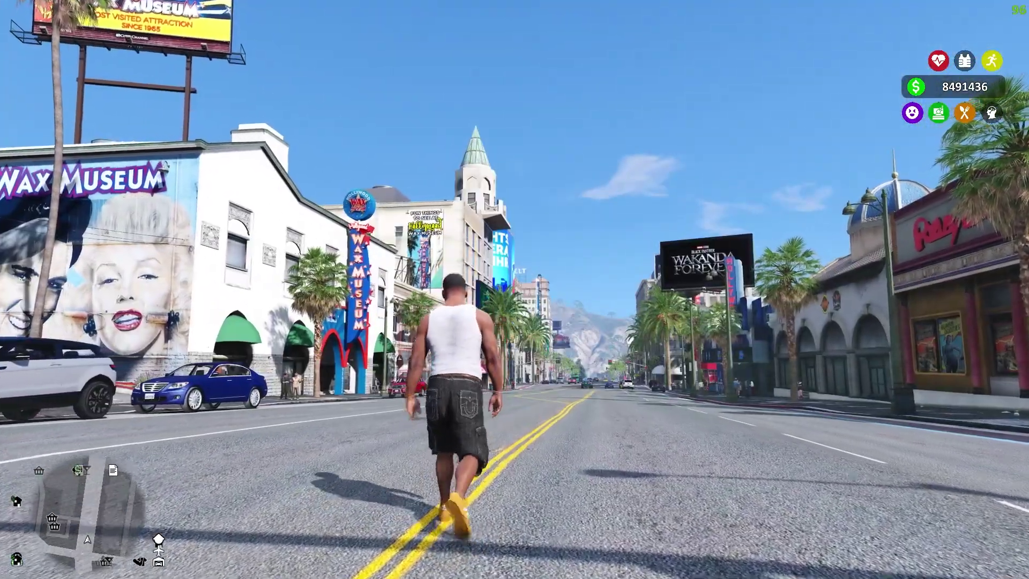